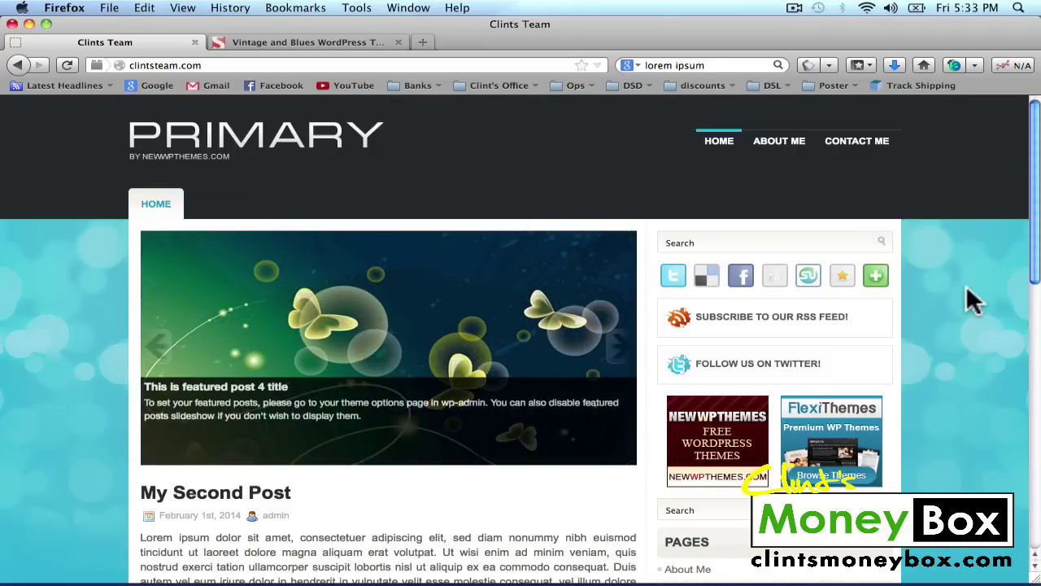
# Scroll the Clints Team site page down and back up to review it.
pyautogui.scroll(-10, 965, 285)
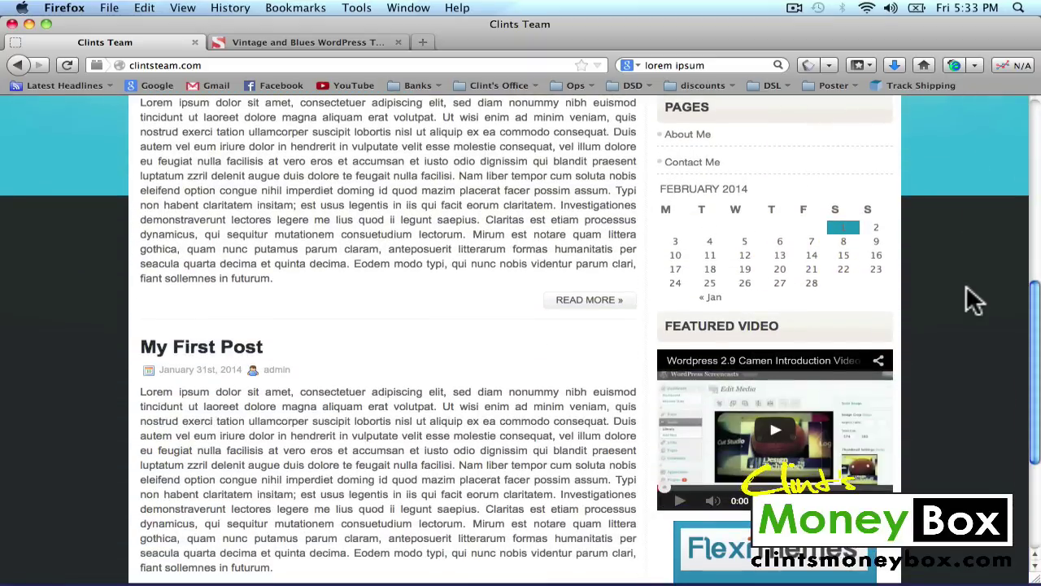
pyautogui.scroll(10, 966, 284)
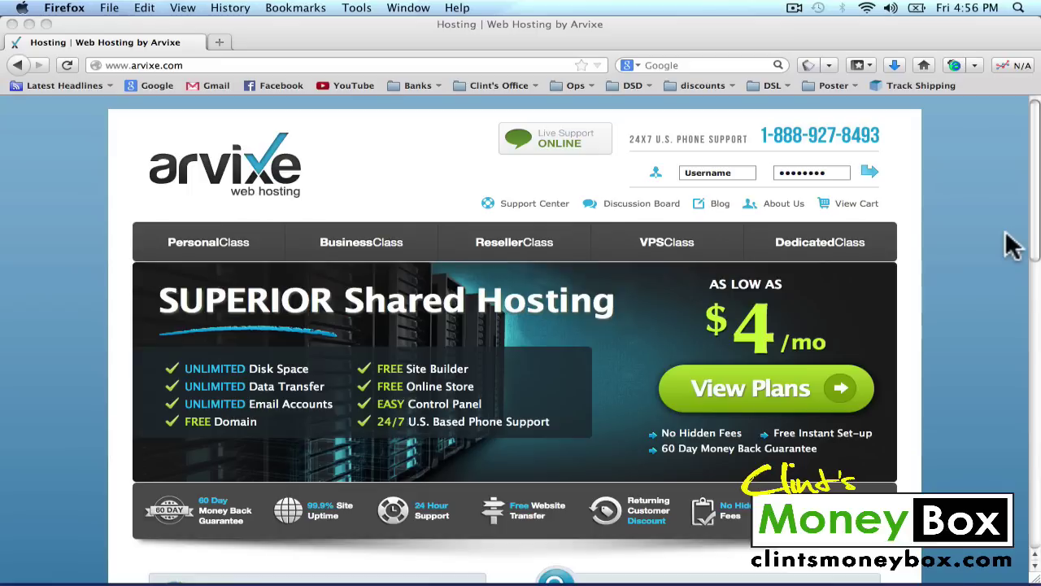
# Bring up Arvixe's hosting plans and look them over.
pyautogui.click(980, 269)
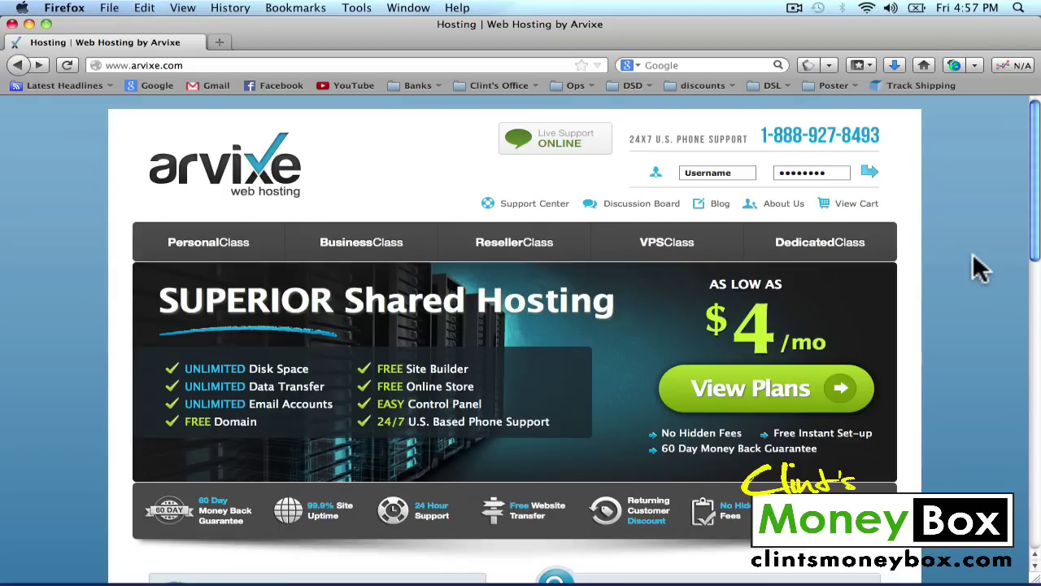
pyautogui.click(781, 394)
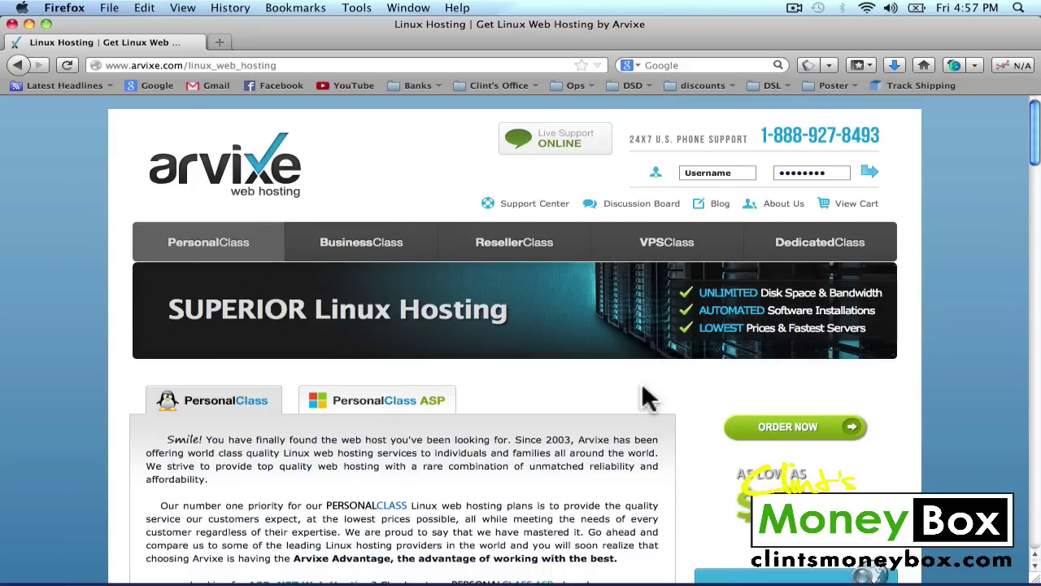
pyautogui.scroll(-5, 643, 397)
pyautogui.scroll(-6, 643, 388)
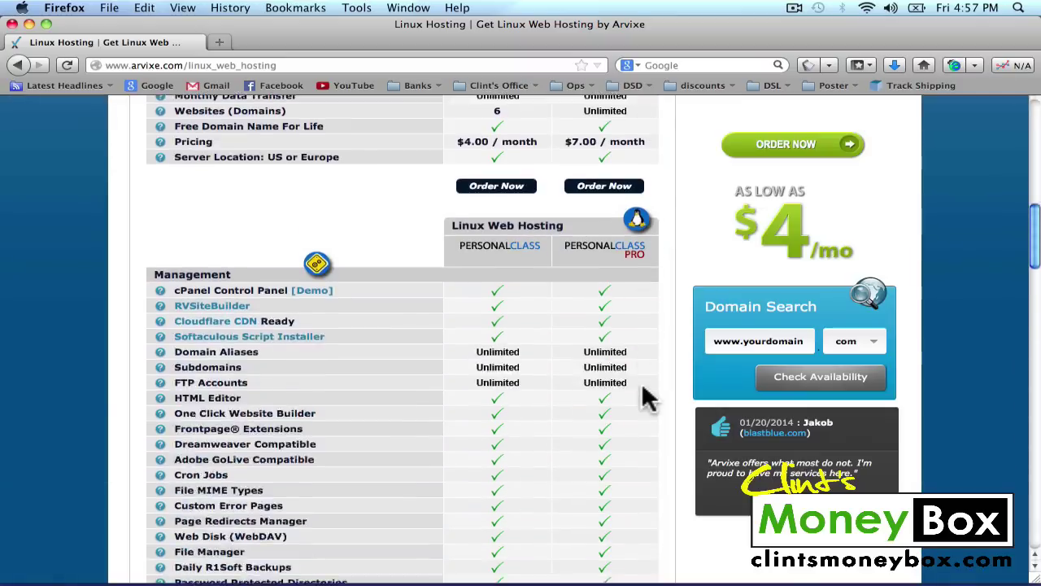
pyautogui.scroll(7, 643, 389)
pyautogui.scroll(4, 643, 396)
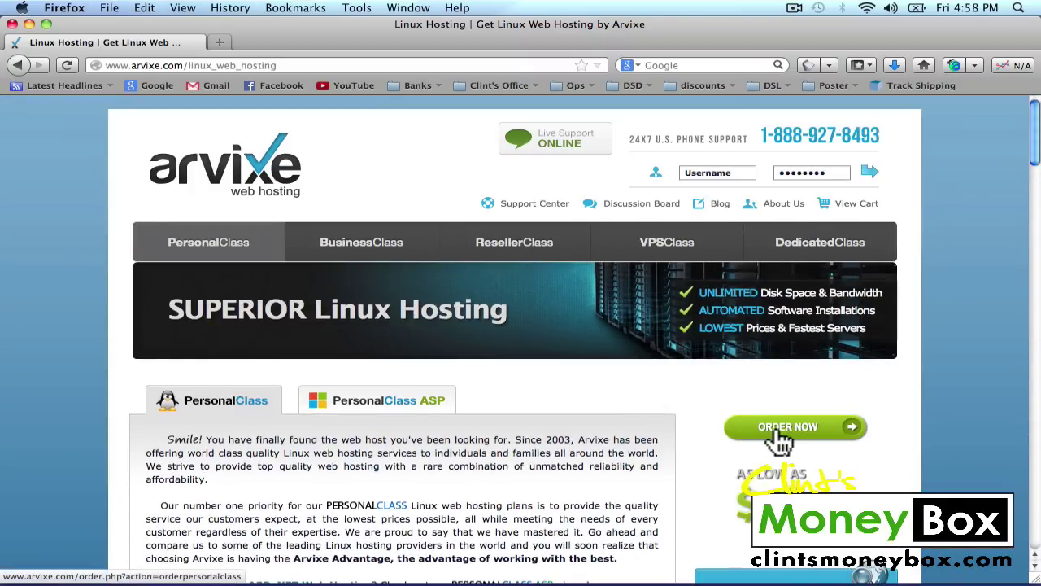
# Order the PersonalClass plan at $7.00 for 1 month and add it to the cart.
pyautogui.click(779, 431)
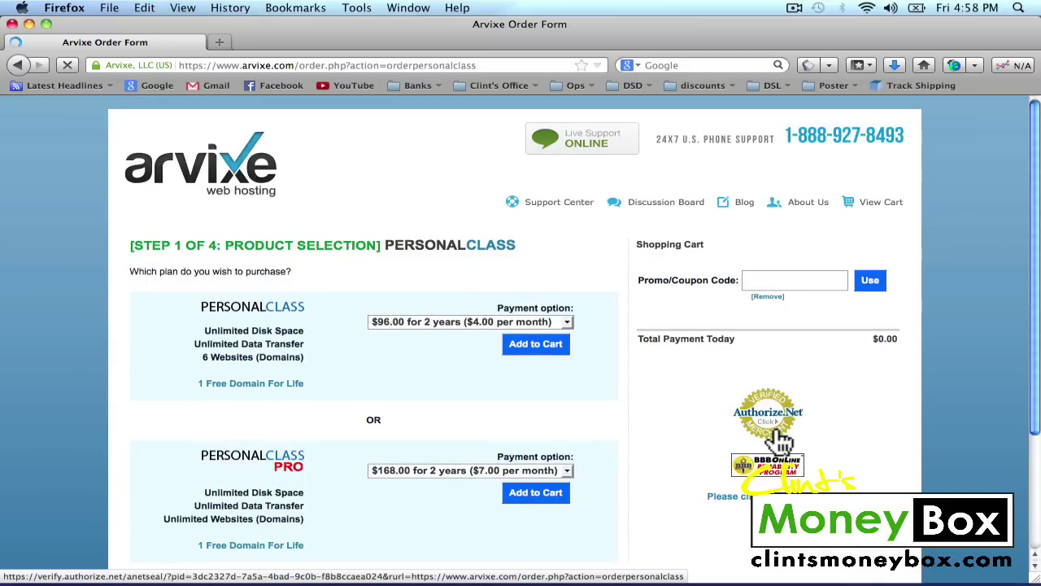
pyautogui.click(566, 322)
pyautogui.click(512, 372)
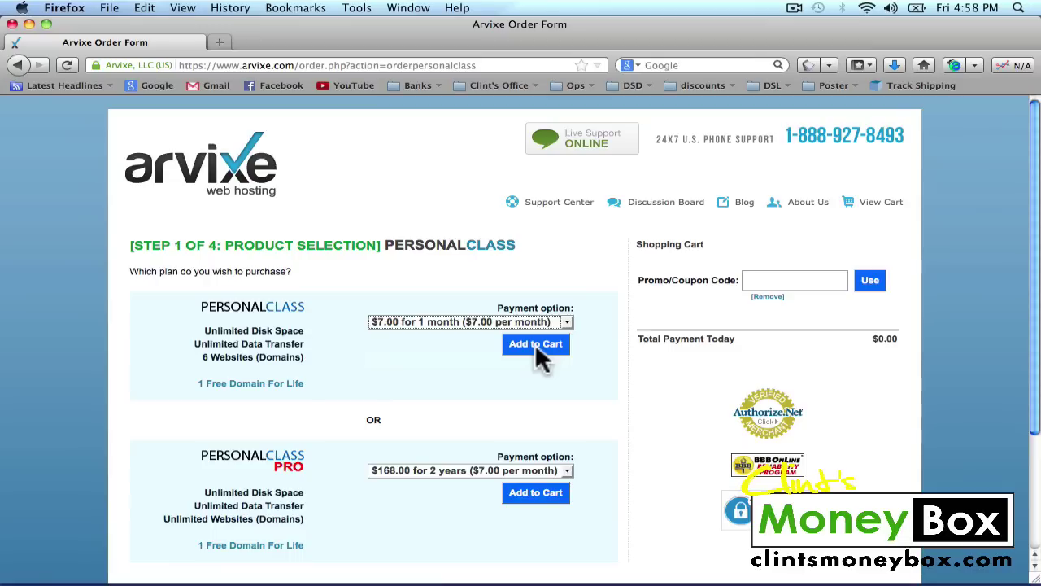
pyautogui.click(534, 343)
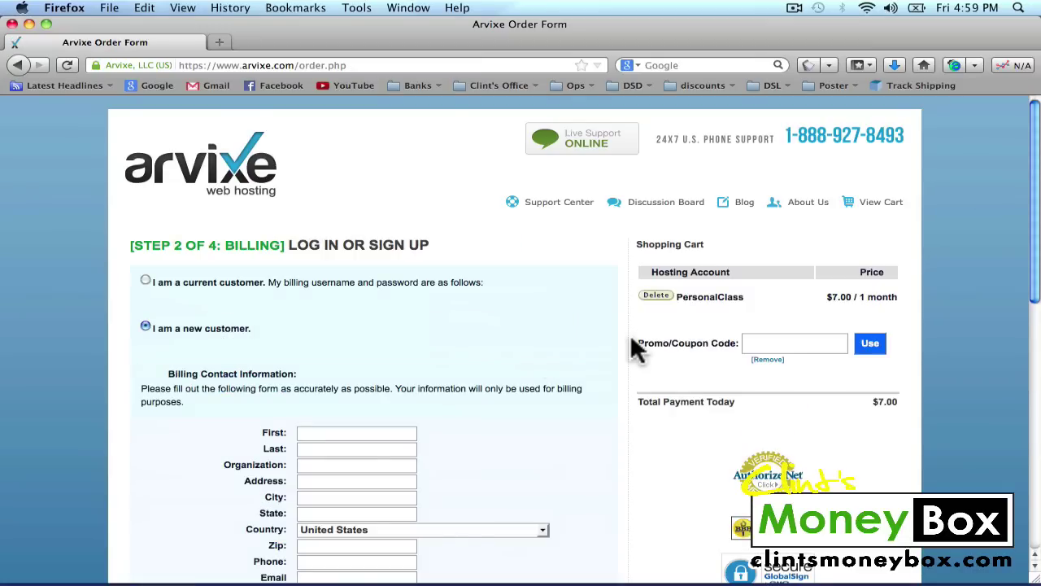
# Fill out the Arvixe billing account sign-up and continue to product configuration.
pyautogui.scroll(-10, 631, 338)
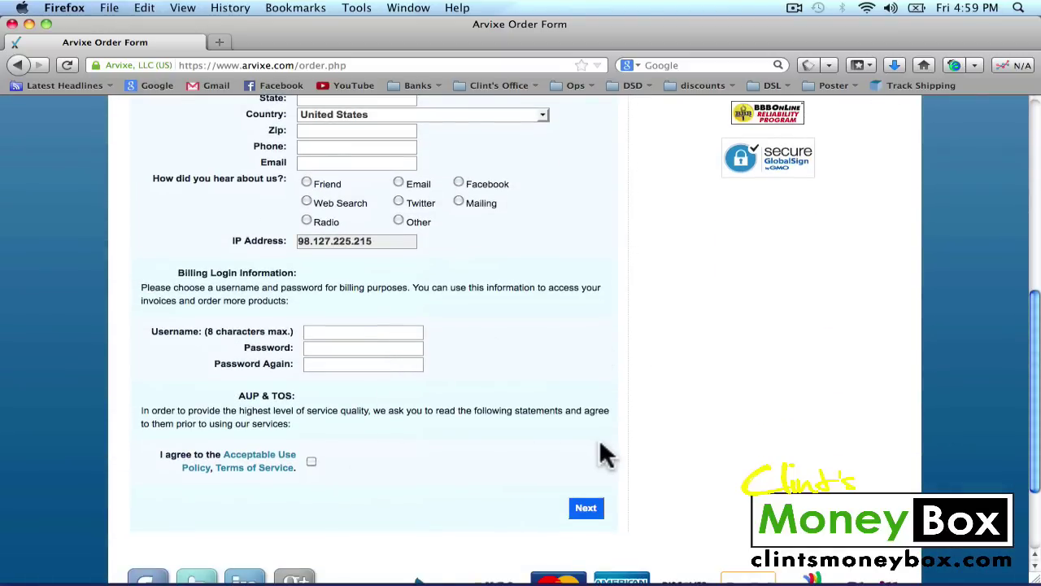
pyautogui.scroll(15, 602, 449)
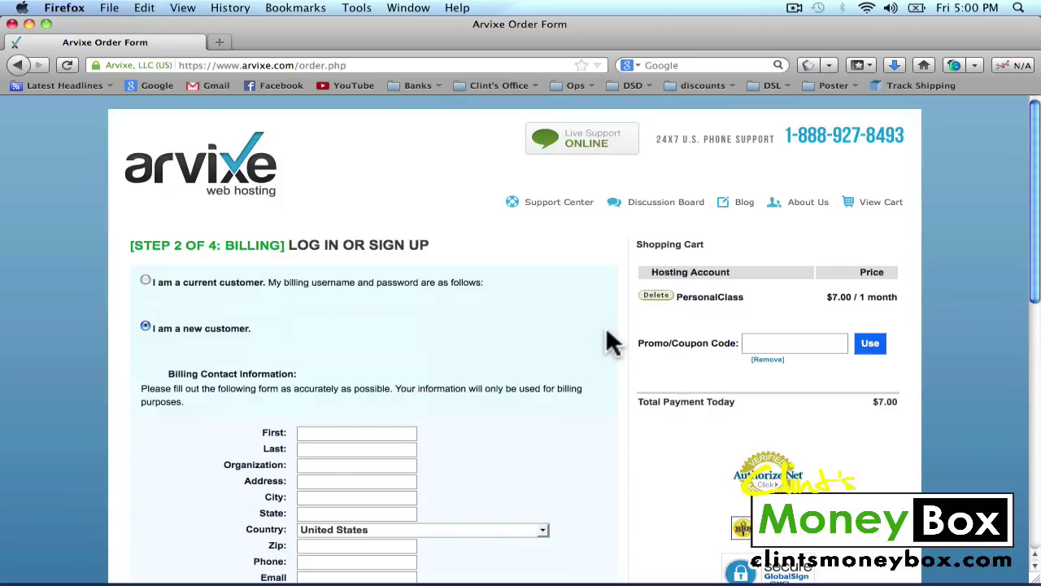
pyautogui.click(794, 8)
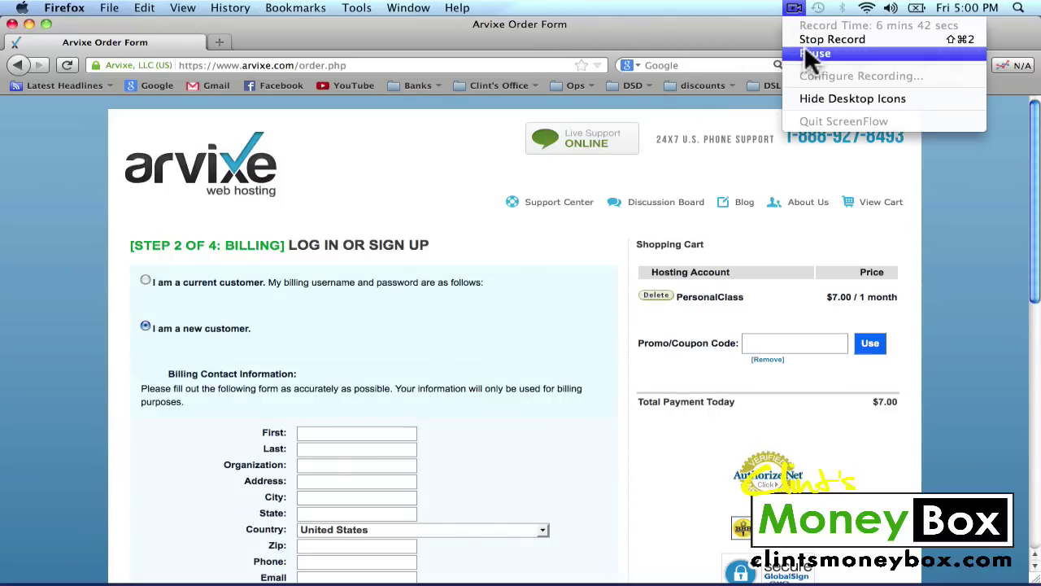
pyautogui.click(805, 48)
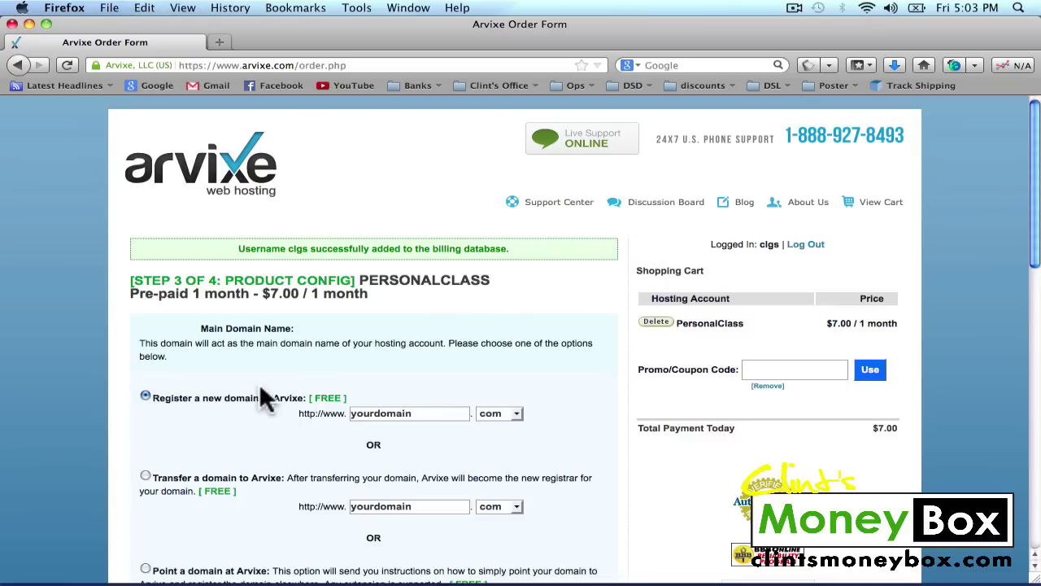
# Enter clintteam.com as the new domain to register.
pyautogui.click(416, 415)
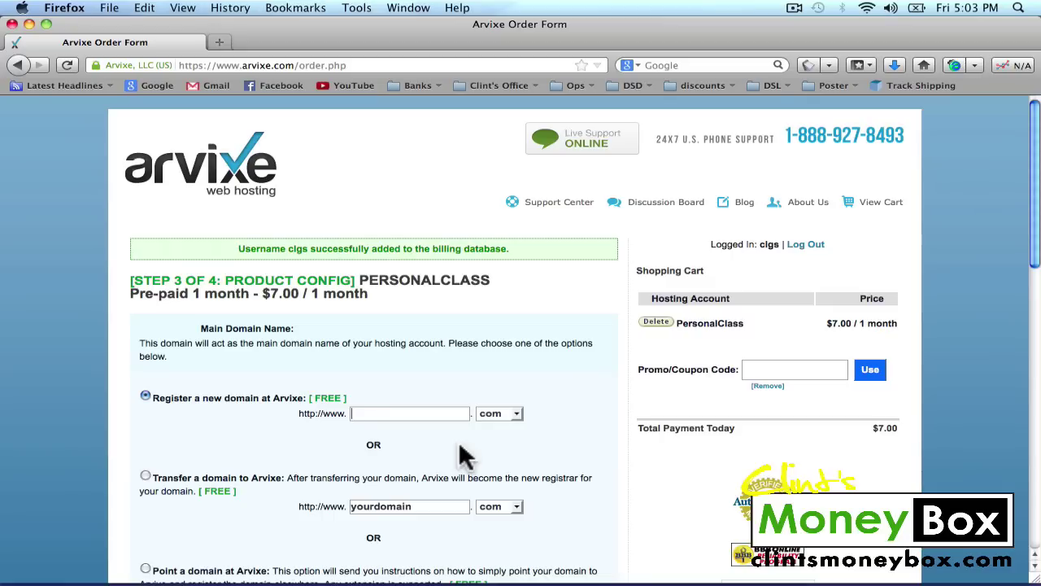
pyautogui.write('clintteam')
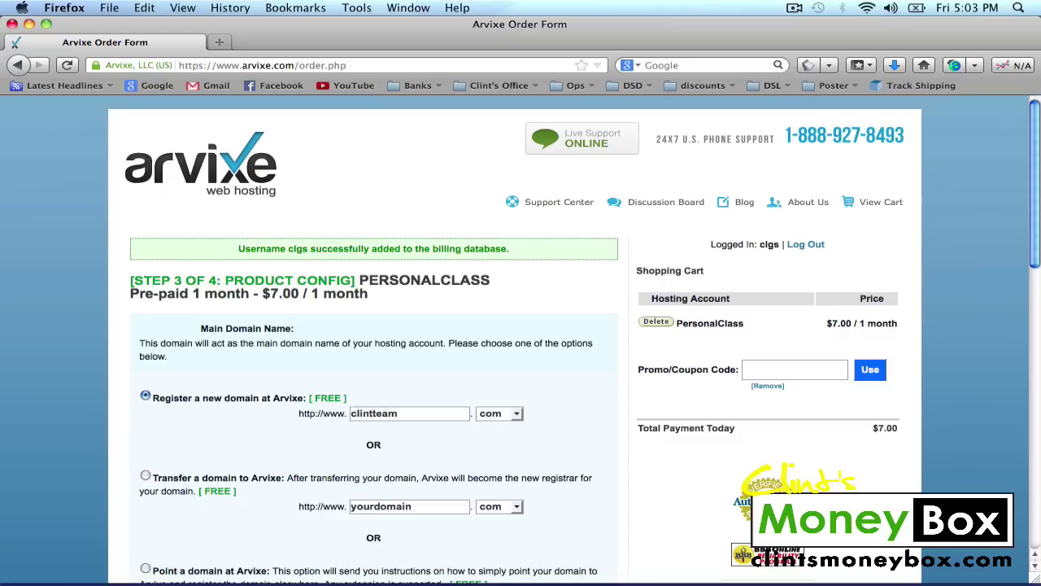
pyautogui.scroll(-10, 616, 399)
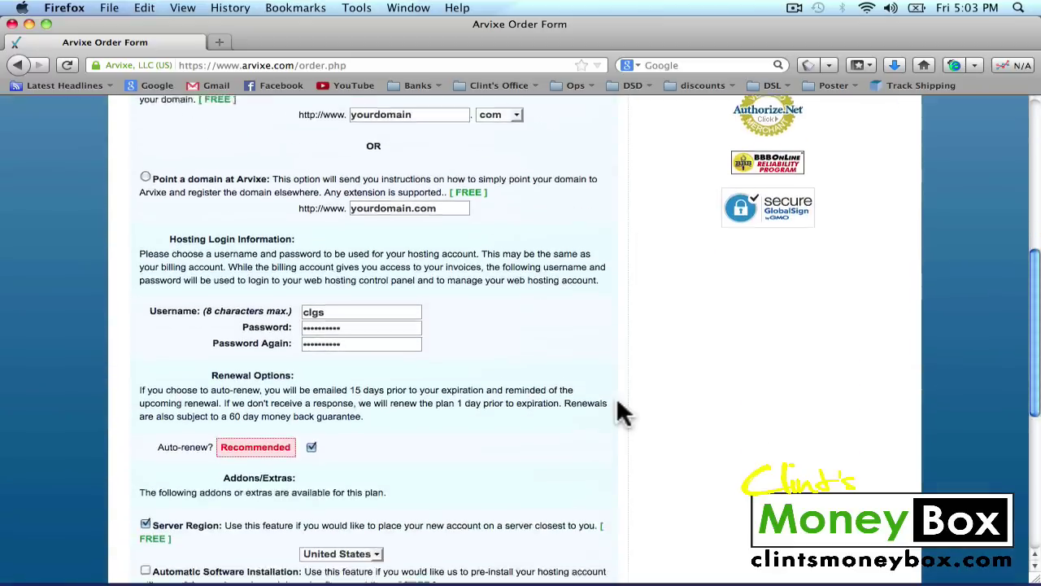
pyautogui.scroll(-4, 617, 400)
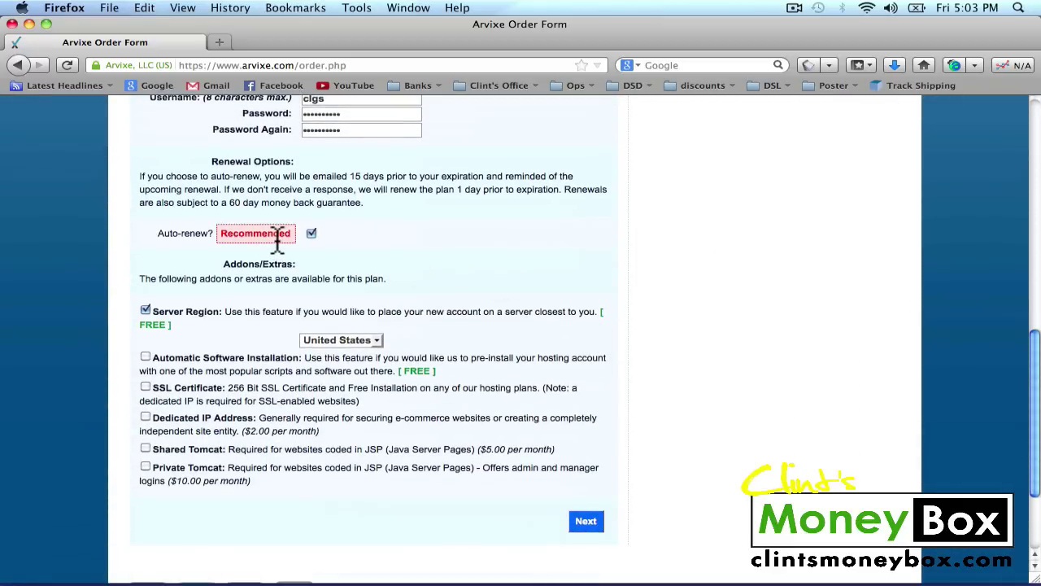
# Keep auto-renew, choose United States server region, and preinstall WordPress (Blog).
pyautogui.click(310, 233)
pyautogui.click(144, 310)
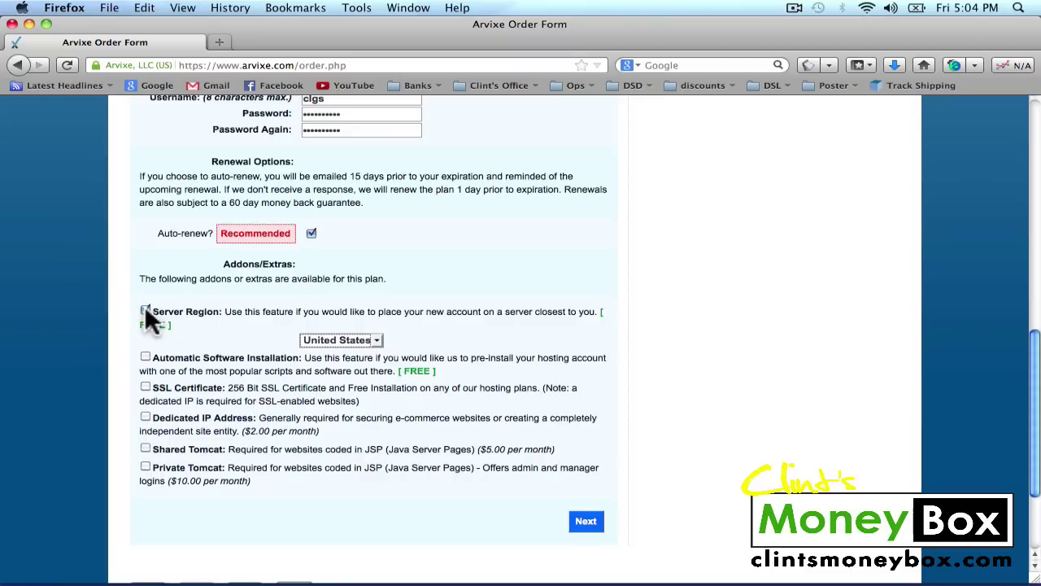
pyautogui.click(374, 340)
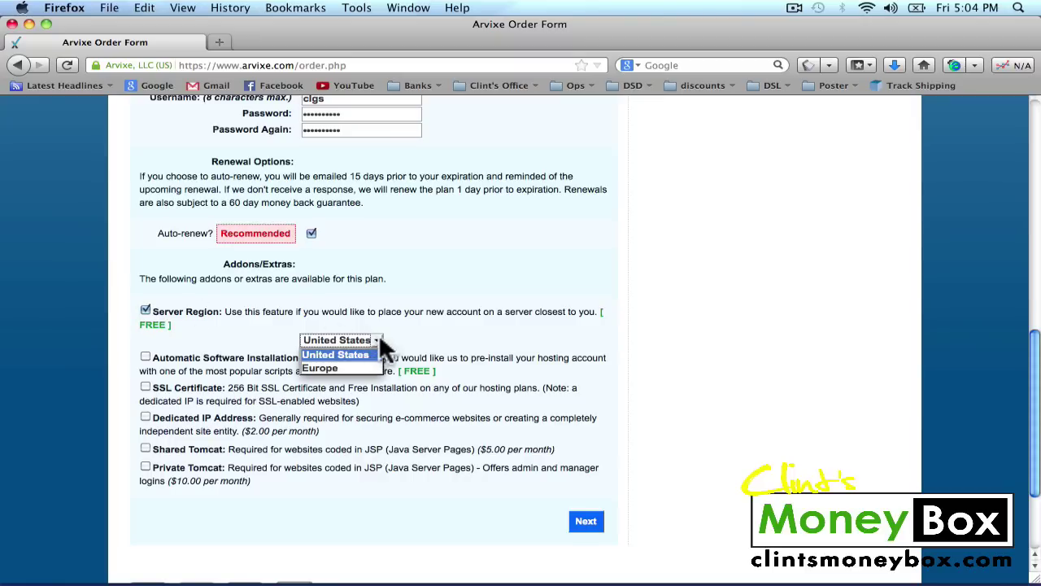
pyautogui.click(375, 354)
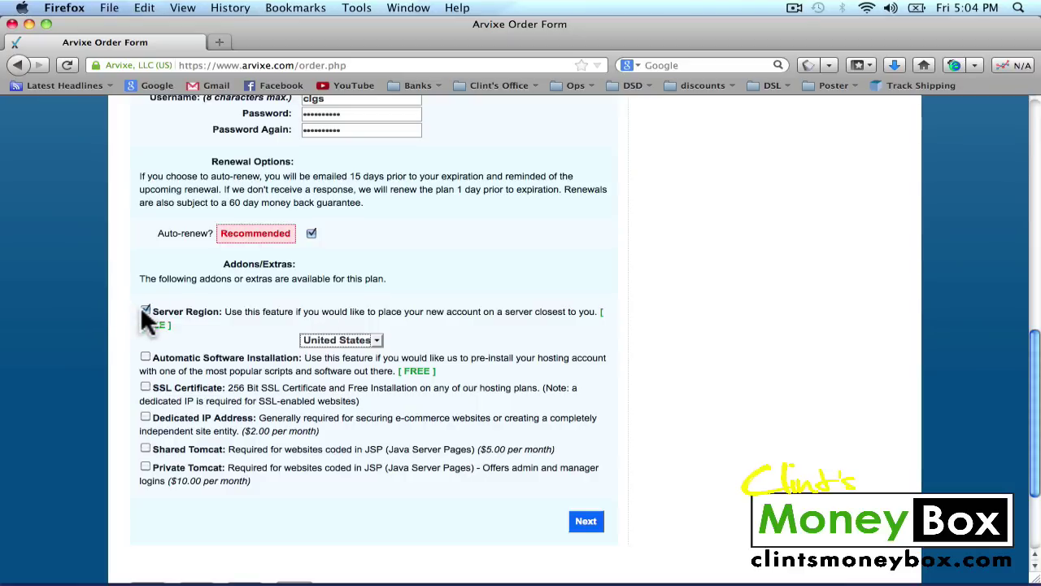
pyautogui.click(144, 356)
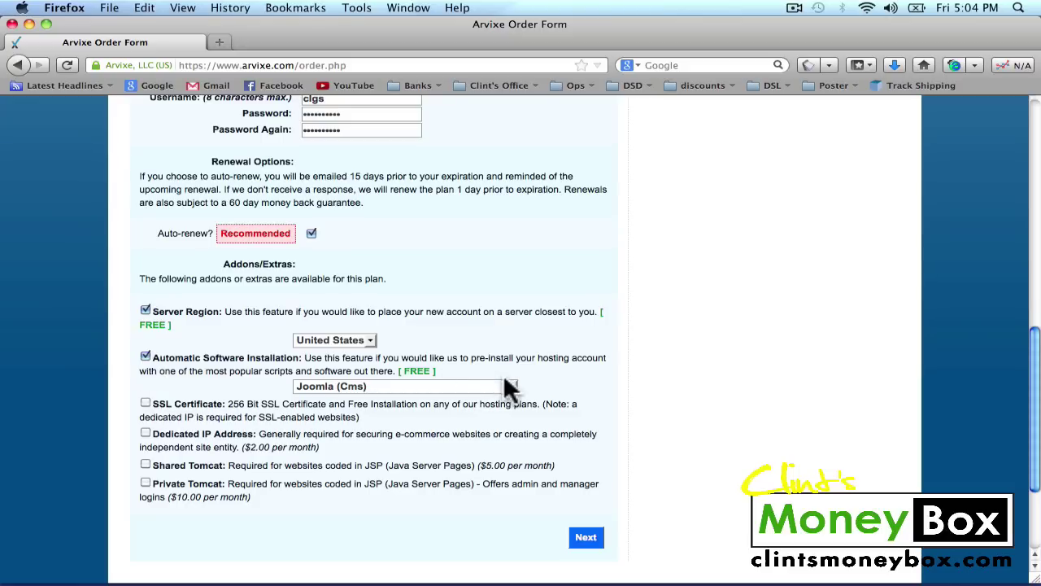
pyautogui.click(506, 380)
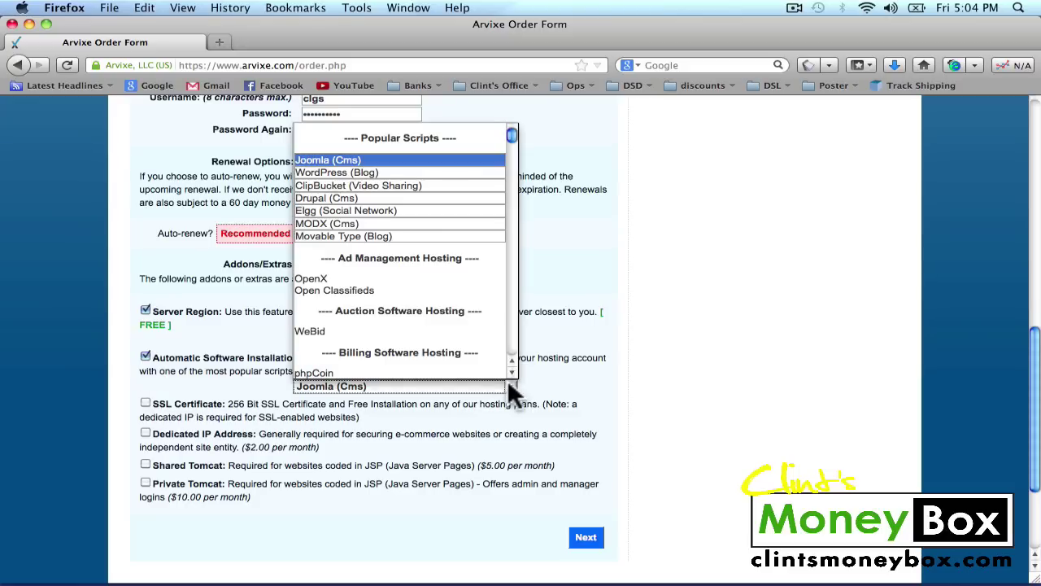
pyautogui.click(378, 170)
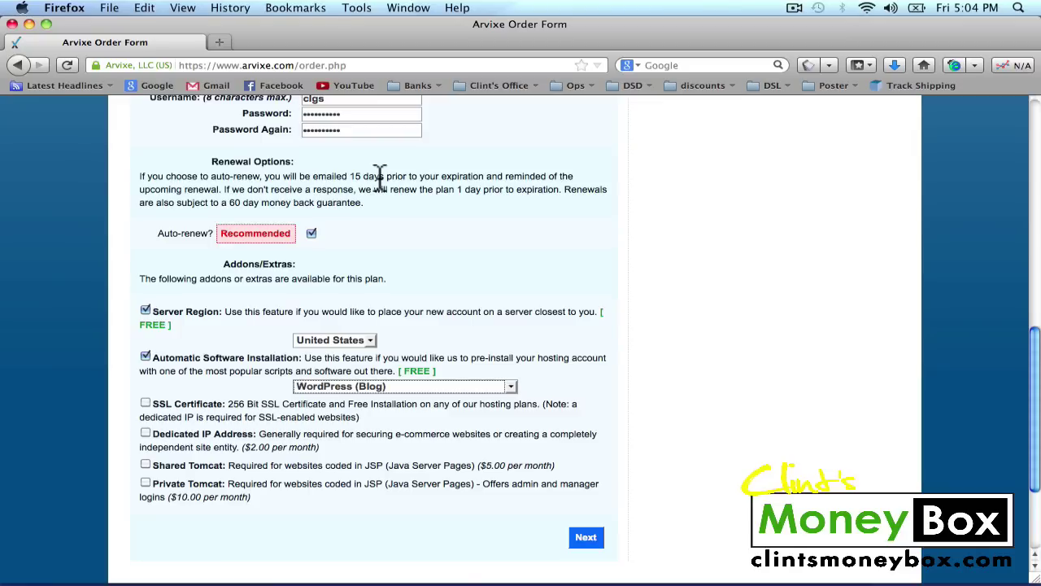
pyautogui.click(590, 538)
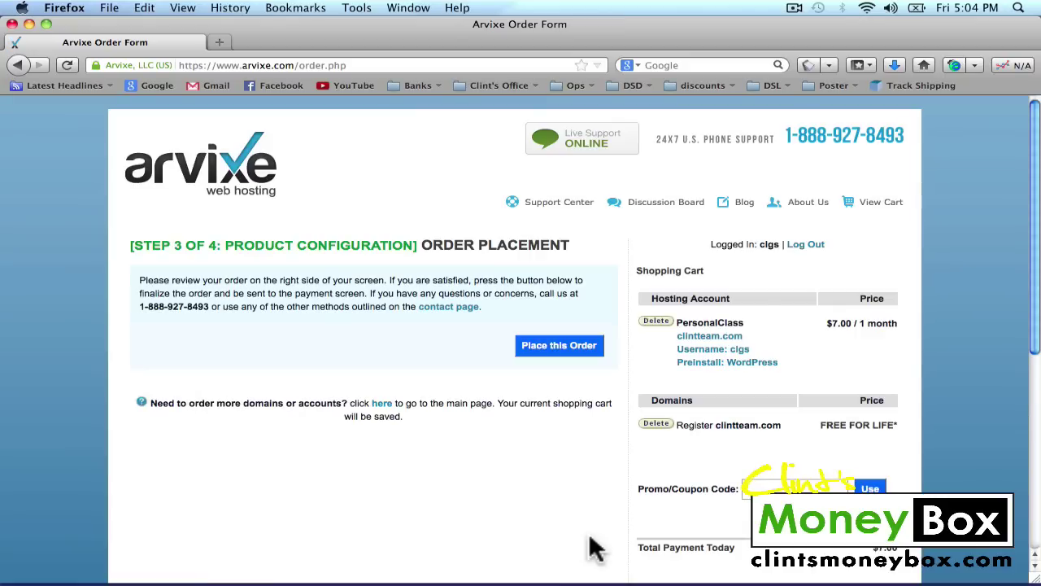
# Place the $7.00 PersonalClass order and view the WordPress installation email.
pyautogui.click(561, 348)
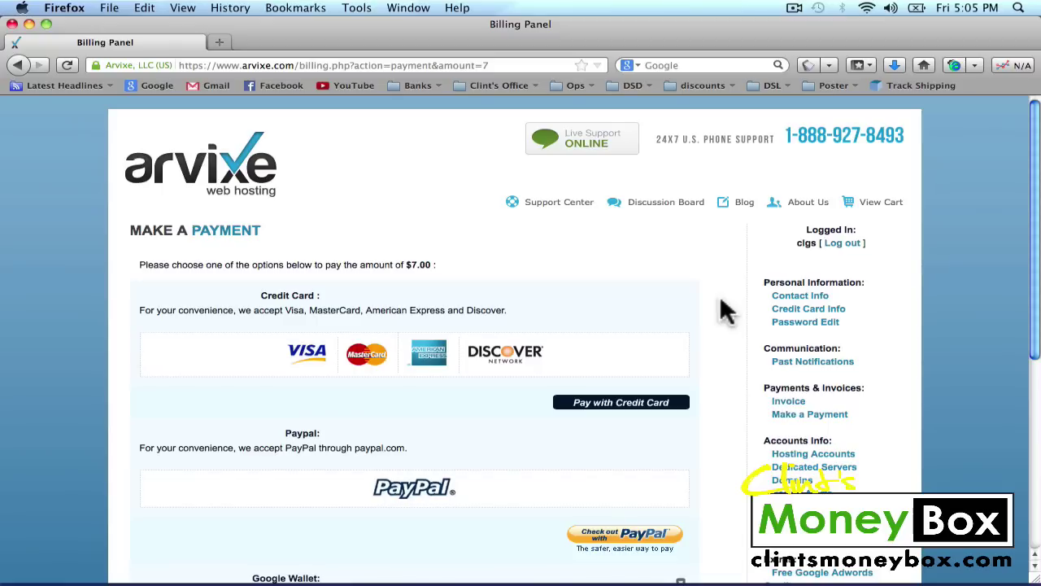
pyautogui.click(793, 8)
pyautogui.click(814, 54)
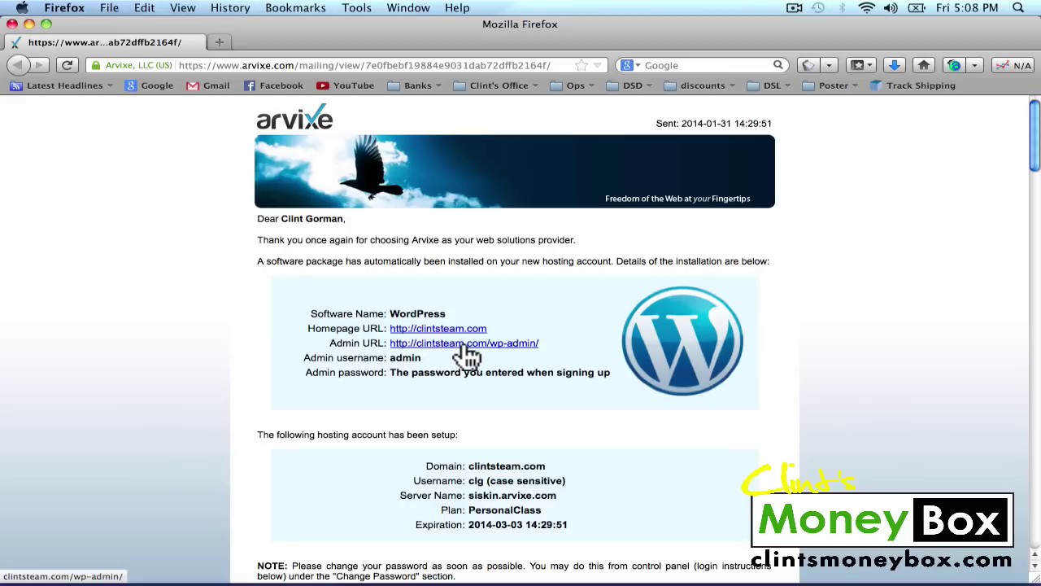
# Log into the new site's wp-admin as admin with the account password.
pyautogui.click(468, 348)
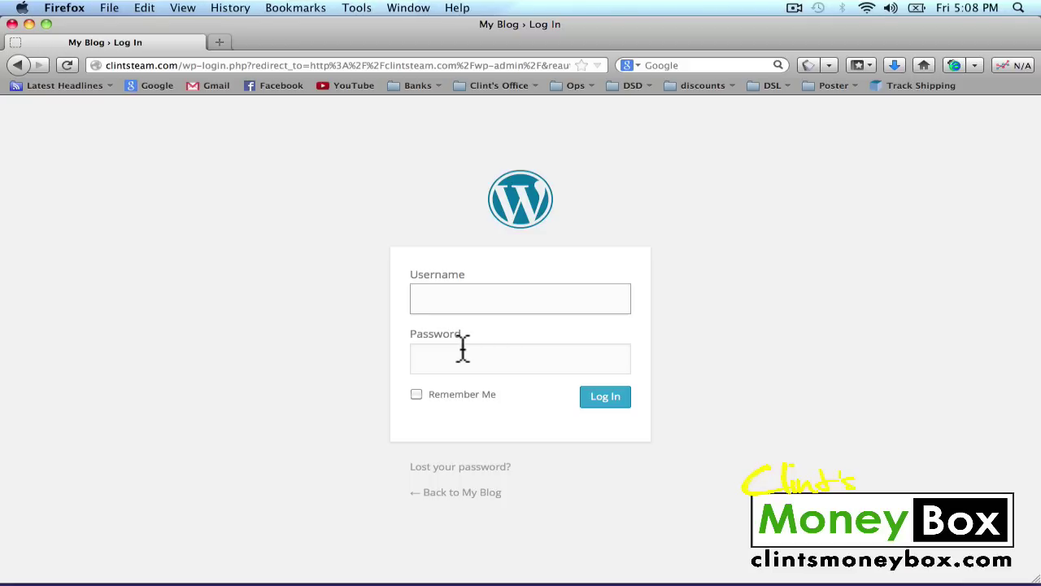
pyautogui.write('admin')
pyautogui.click(440, 361)
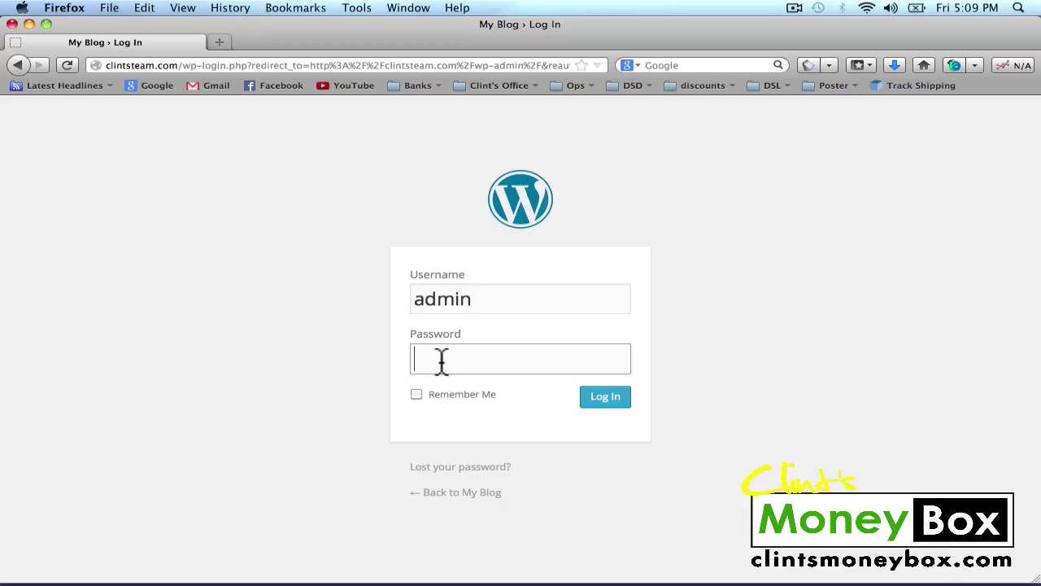
pyautogui.write('••••••••••')
pyautogui.click(606, 399)
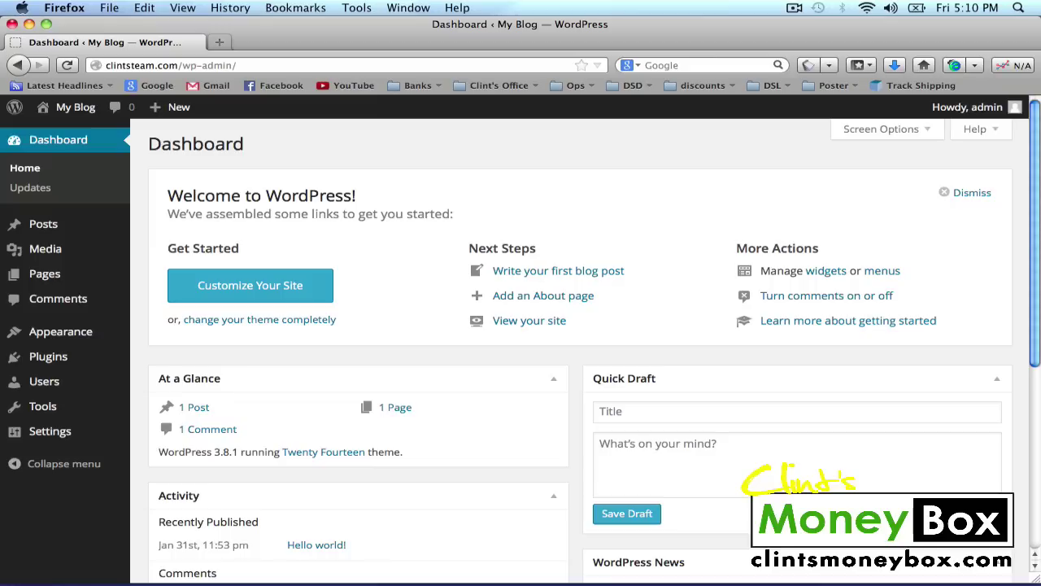
# Check the live My Blog front page, then return to the Dashboard.
pyautogui.click(75, 118)
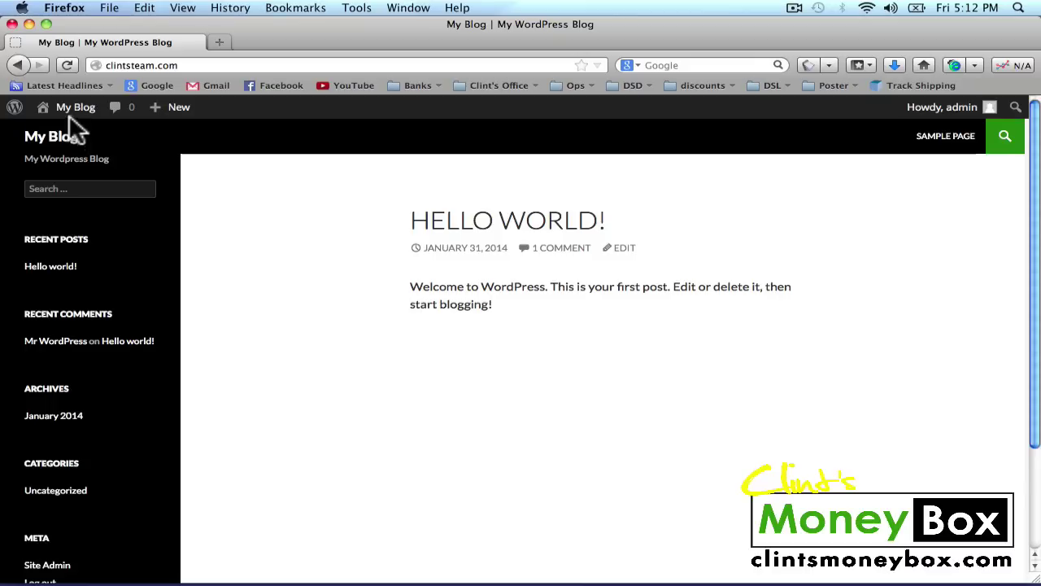
pyautogui.moveTo(76, 121)
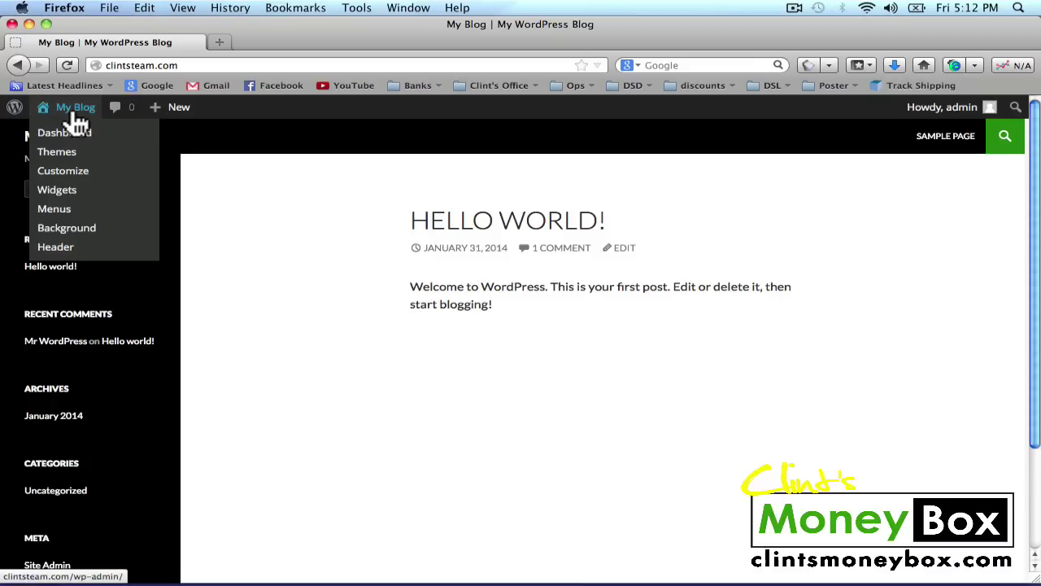
pyautogui.click(76, 121)
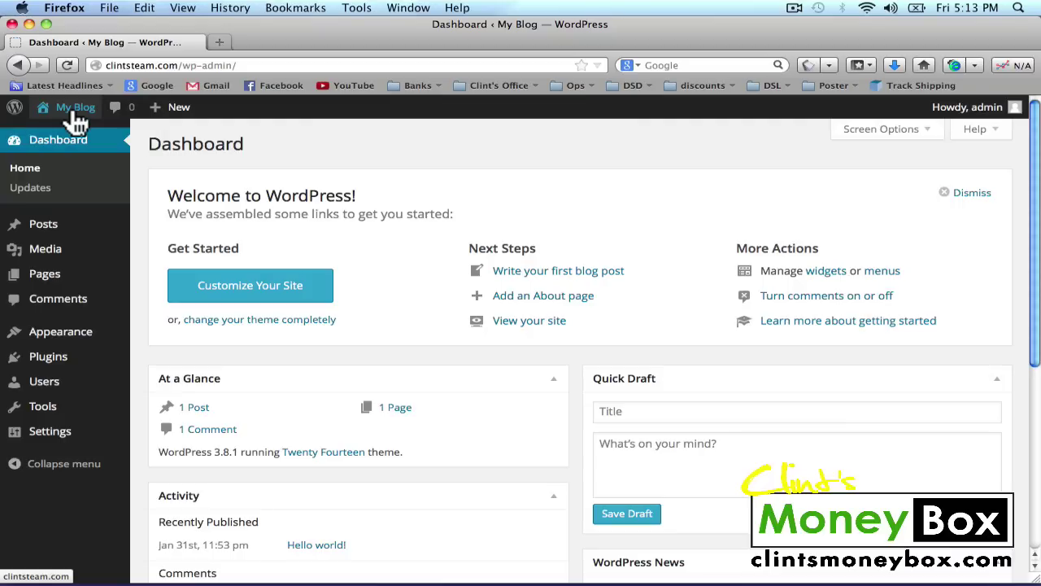
pyautogui.moveTo(69, 443)
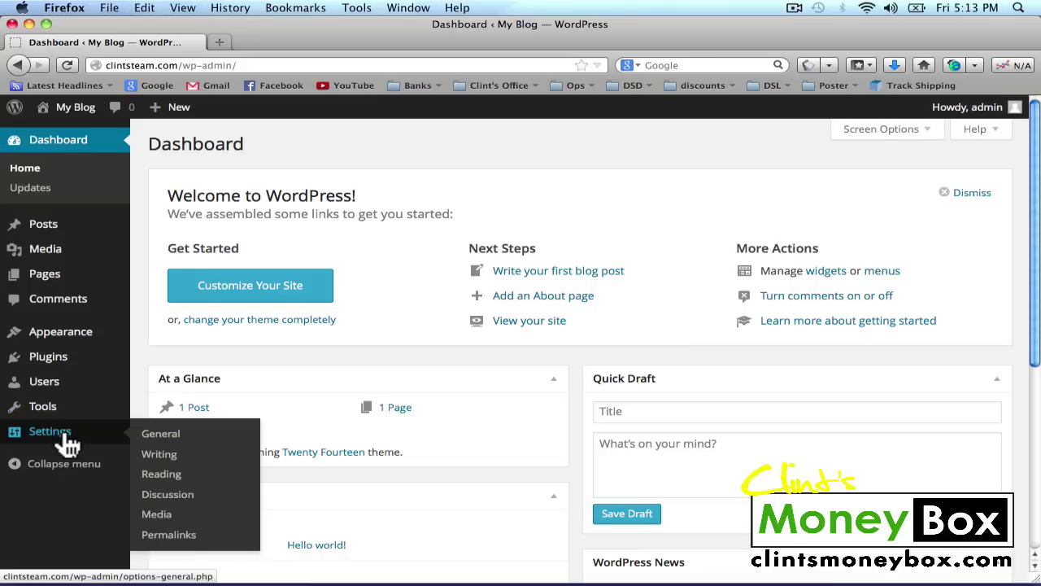
# In General Settings, set title 'Clints Team' and tagline 'How to Create a Website', and save.
pyautogui.click(167, 438)
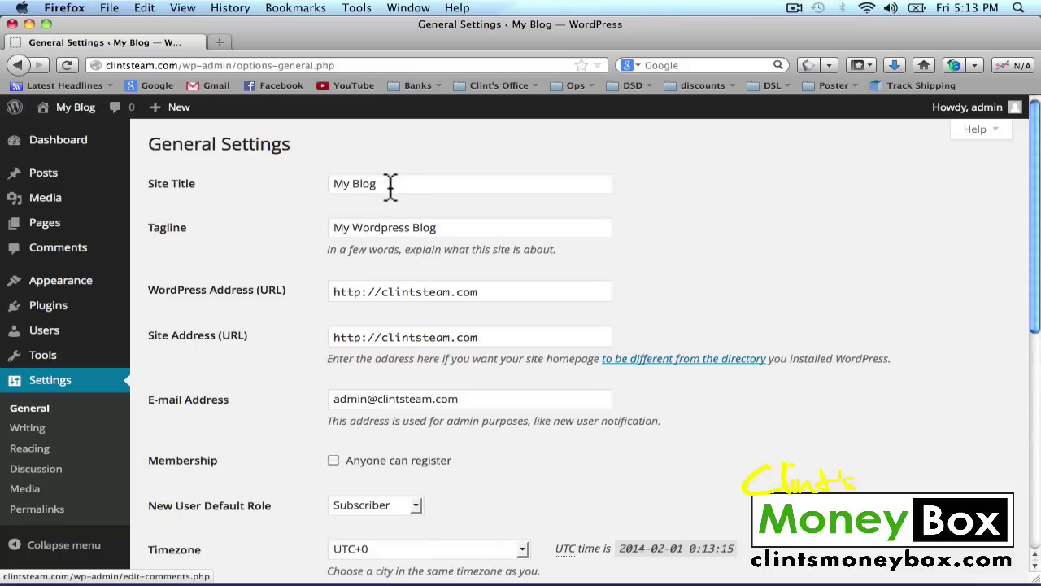
pyautogui.moveTo(385, 186); pyautogui.dragTo(332, 187)
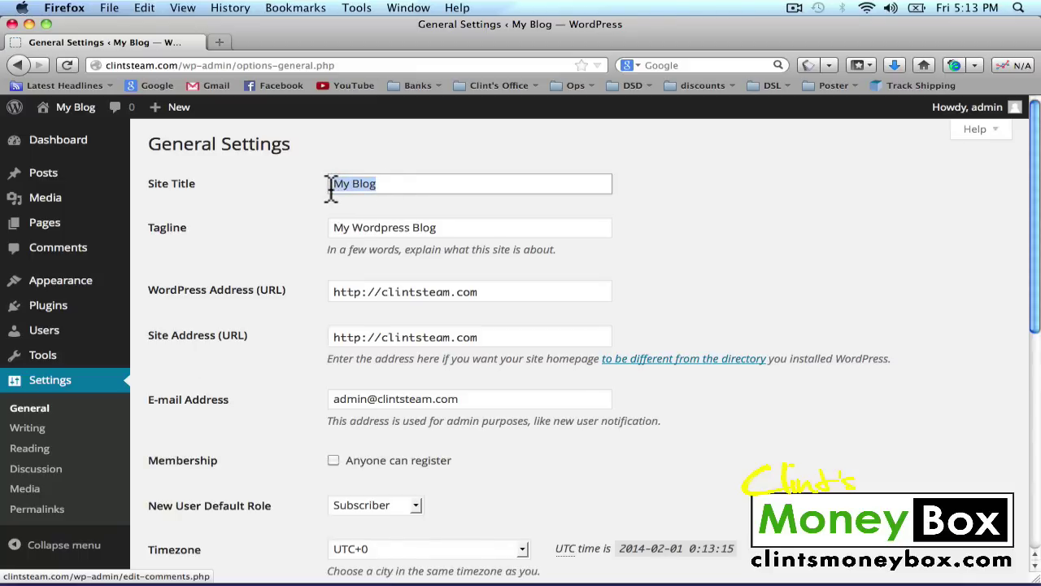
pyautogui.write('Clints Team')
pyautogui.click(459, 230)
pyautogui.moveTo(459, 230); pyautogui.dragTo(318, 236)
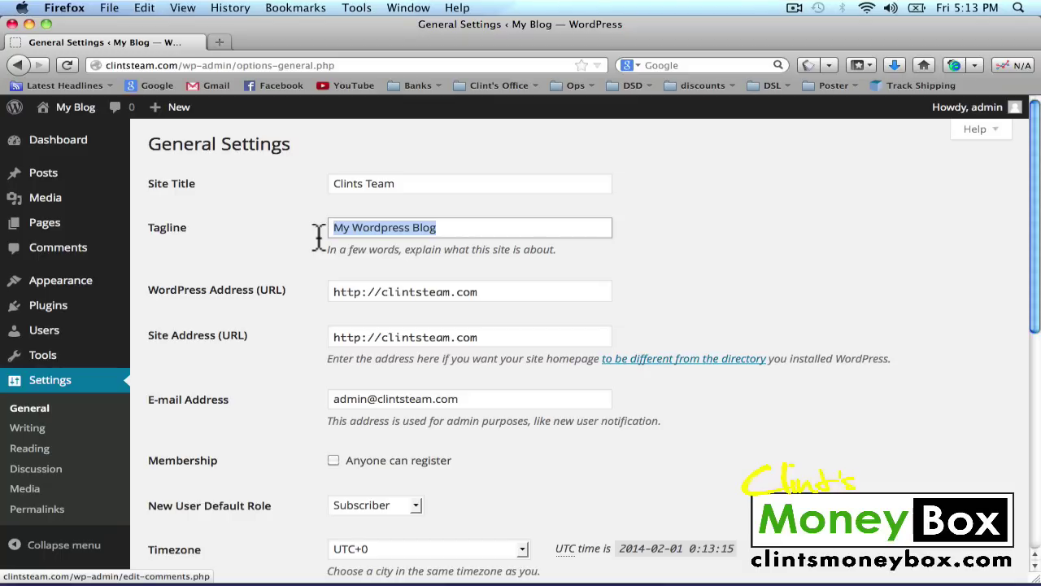
pyautogui.write('How ')
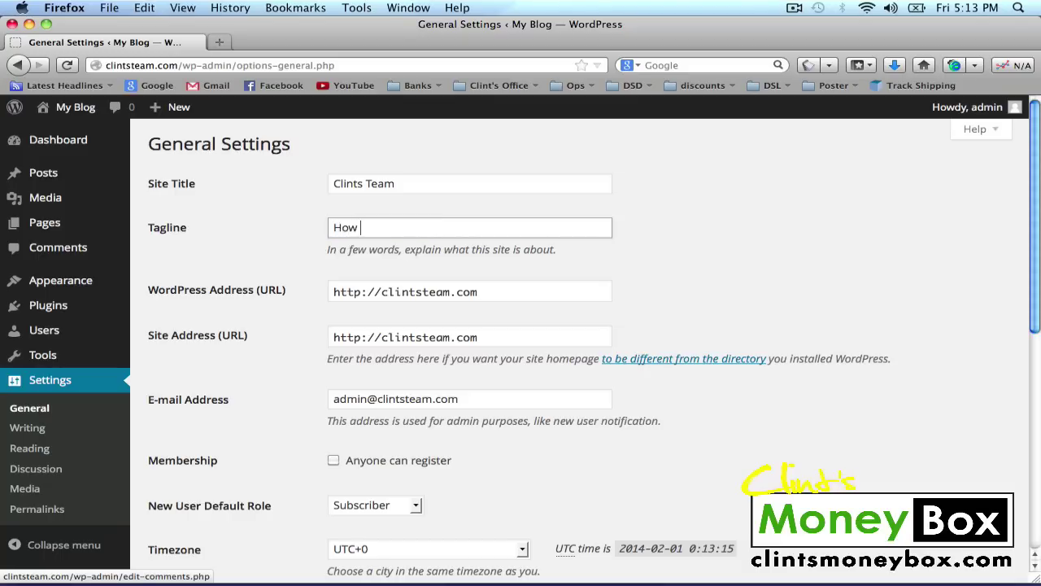
pyautogui.write('to Create a Webs')
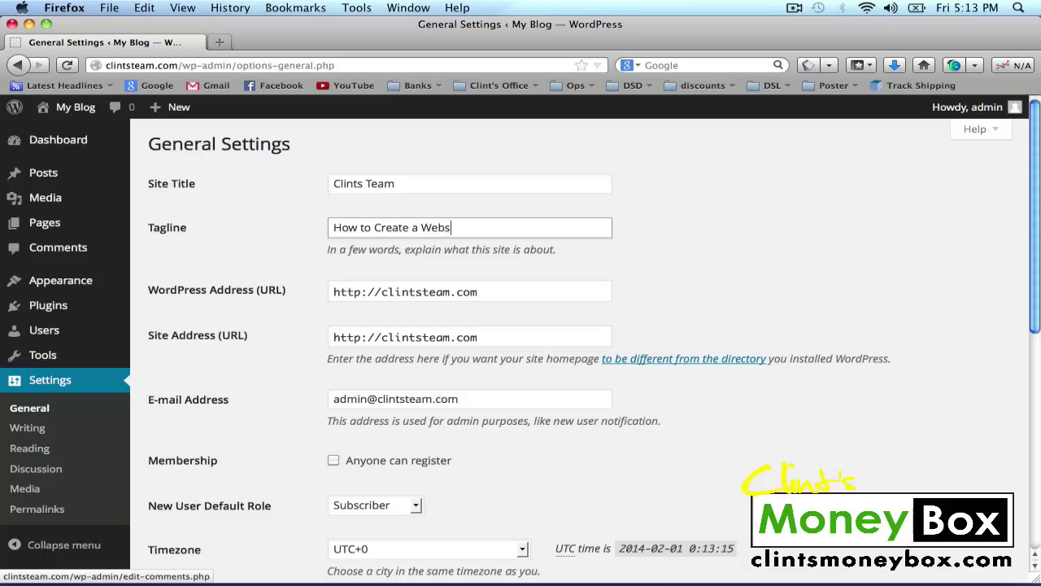
pyautogui.write('ite')
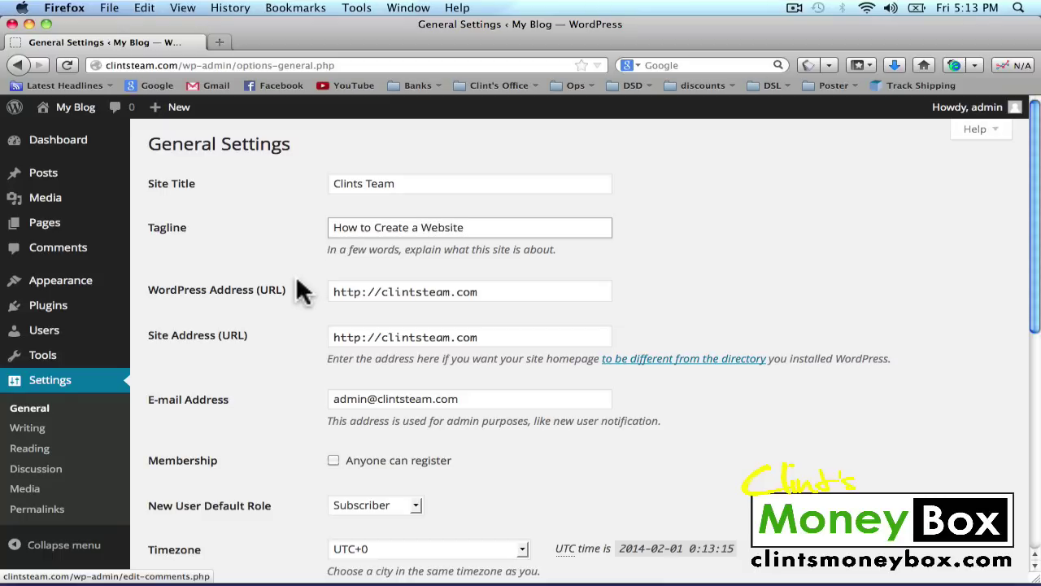
pyautogui.scroll(-5, 299, 291)
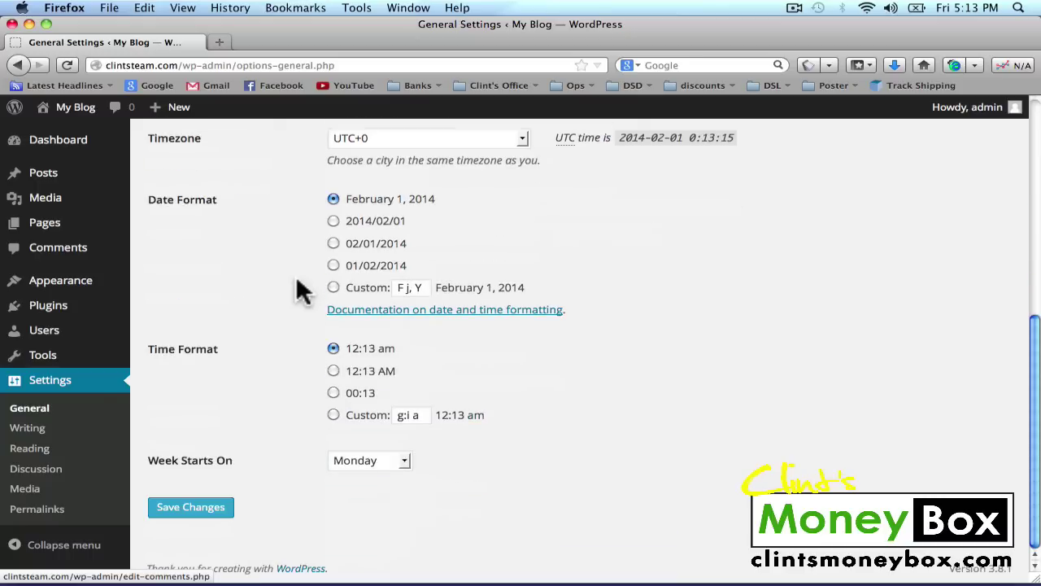
pyautogui.click(210, 511)
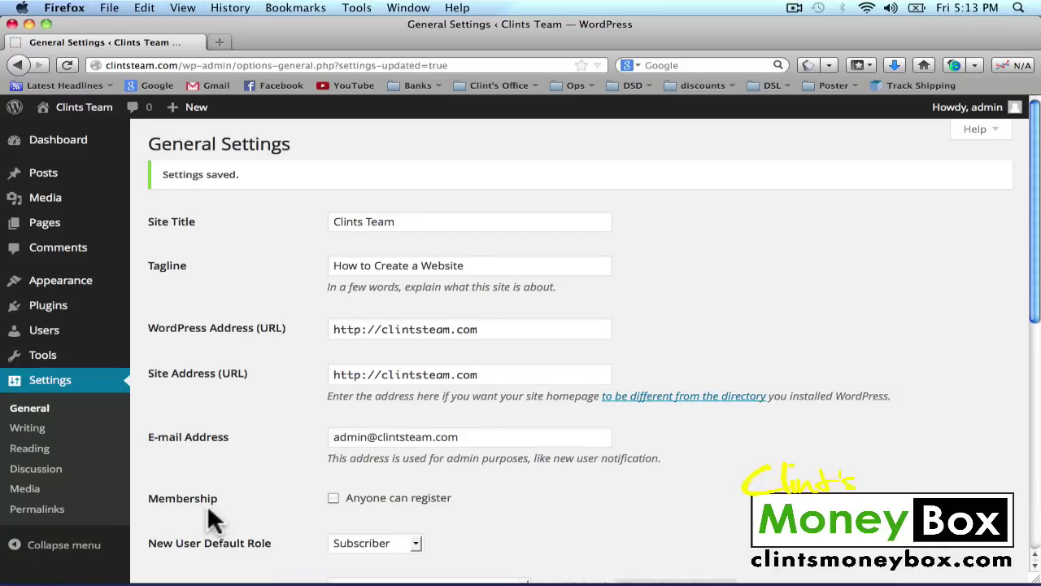
pyautogui.moveTo(49, 182)
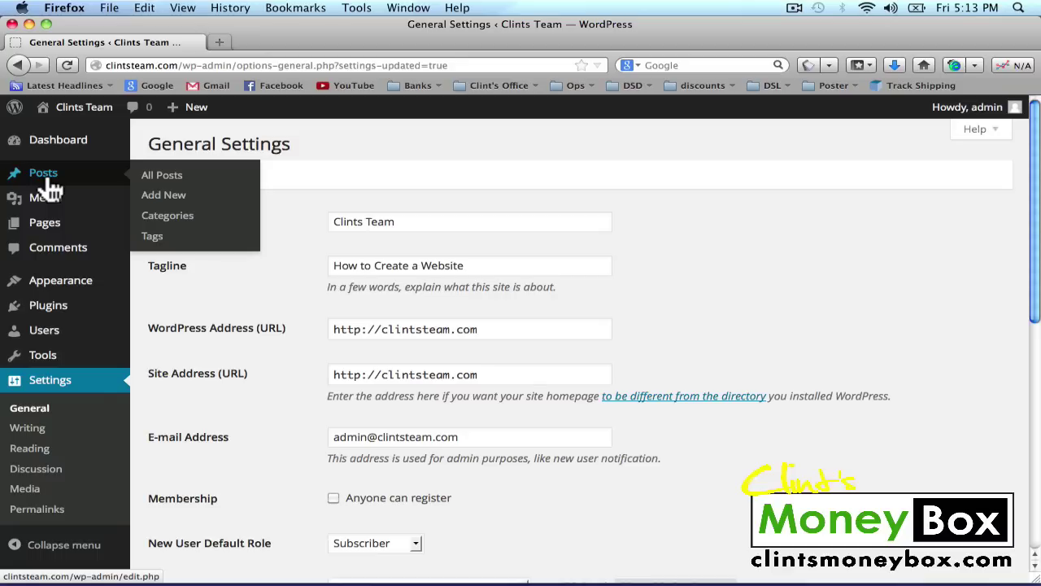
# Open the Hello world! post from the All Posts list in the editor.
pyautogui.click(170, 182)
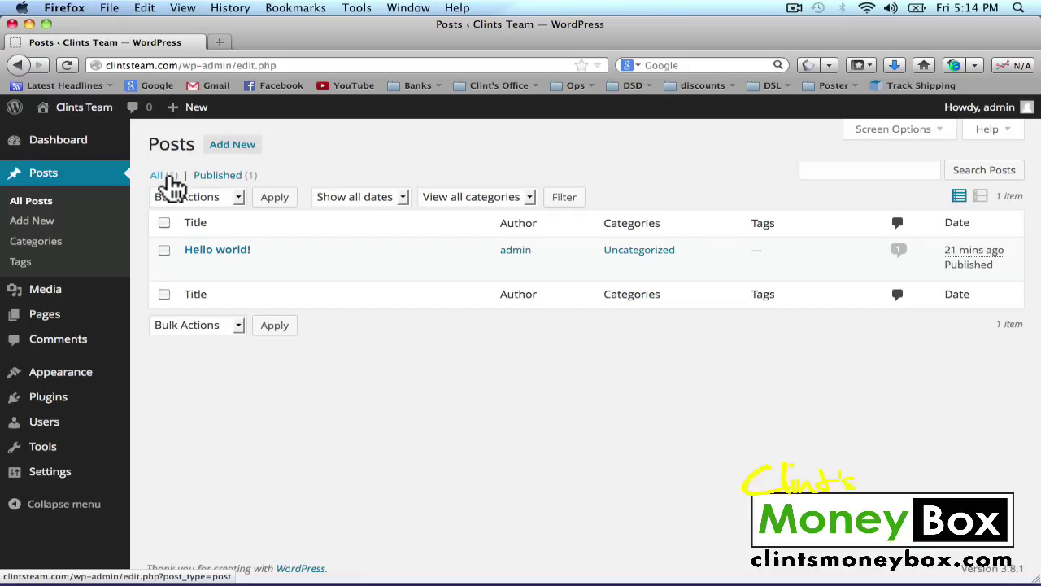
pyautogui.moveTo(214, 266)
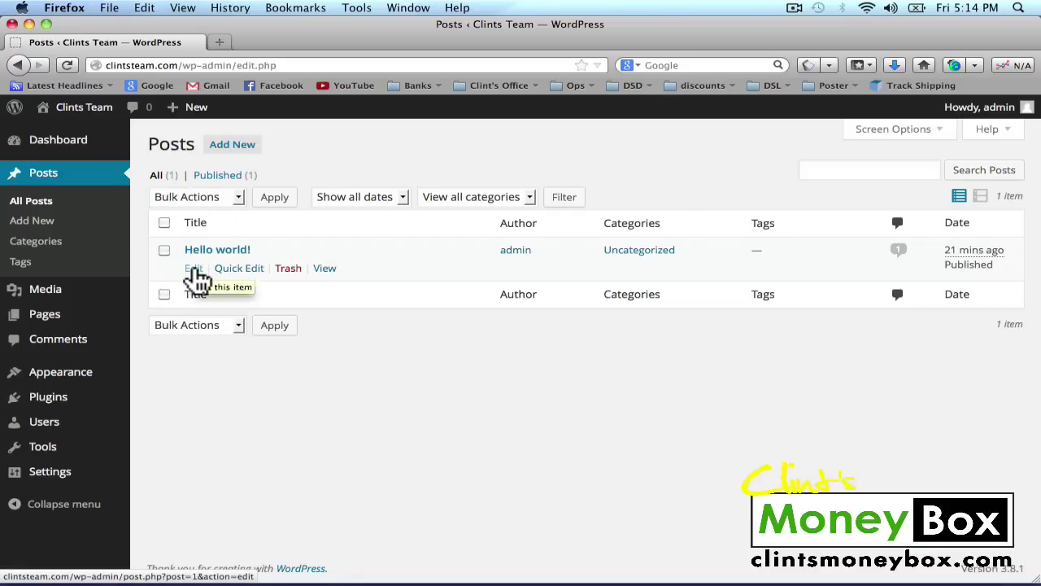
pyautogui.click(194, 269)
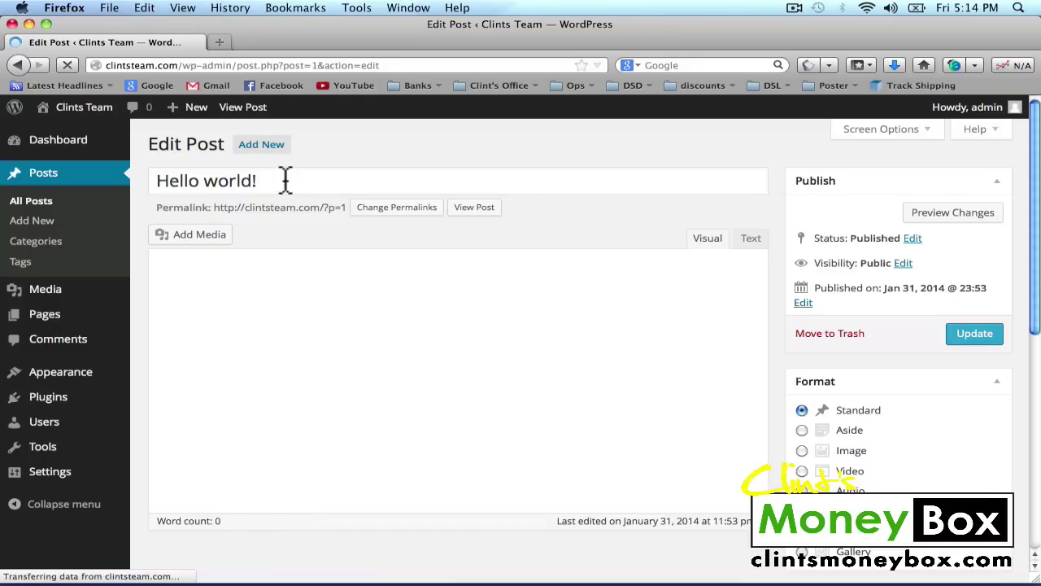
# Retitle the Hello world! post to 'My First Post'.
pyautogui.click(283, 180)
pyautogui.tripleClick(233, 182)
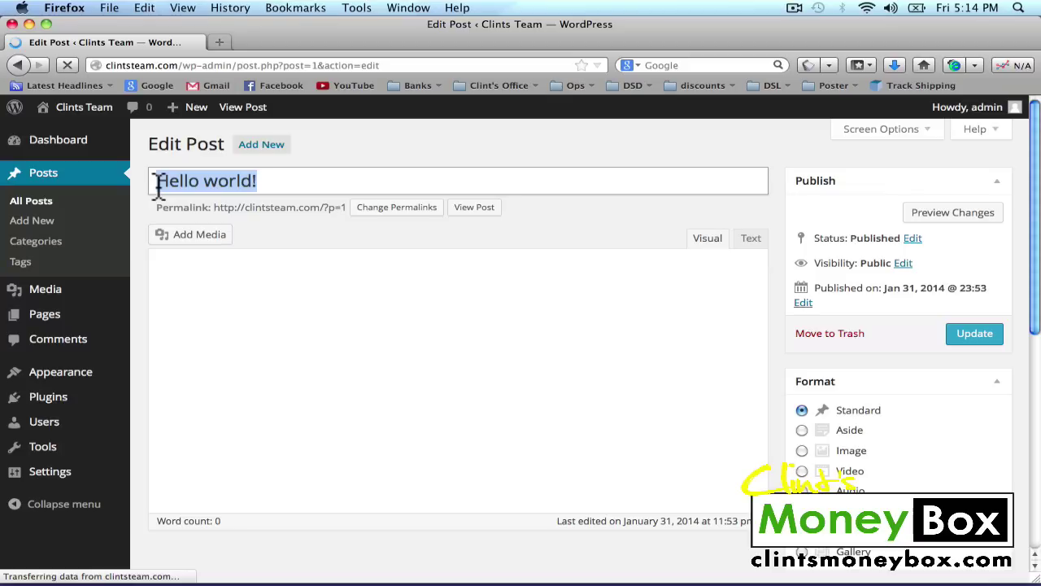
pyautogui.press('BackSpace')
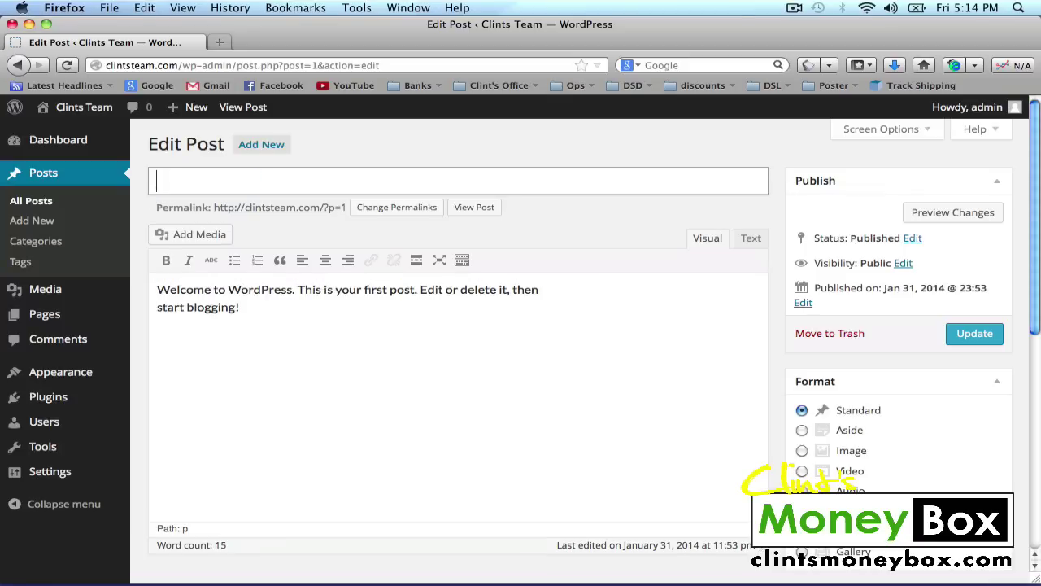
pyautogui.write('My First Post')
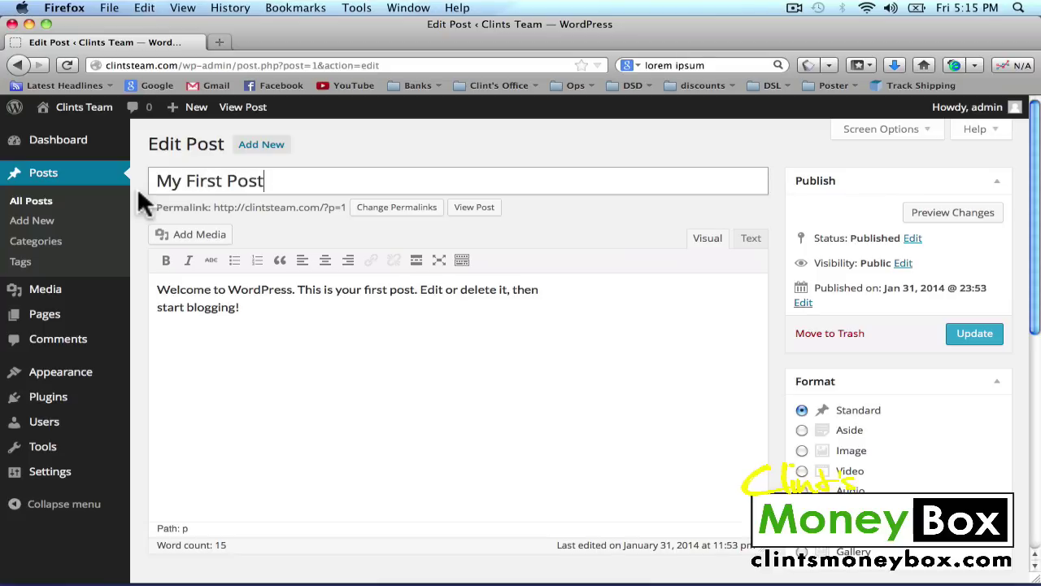
# Replace the welcome text with pasted lorem ipsum, remove blank lines, and update the post.
pyautogui.click(267, 327)
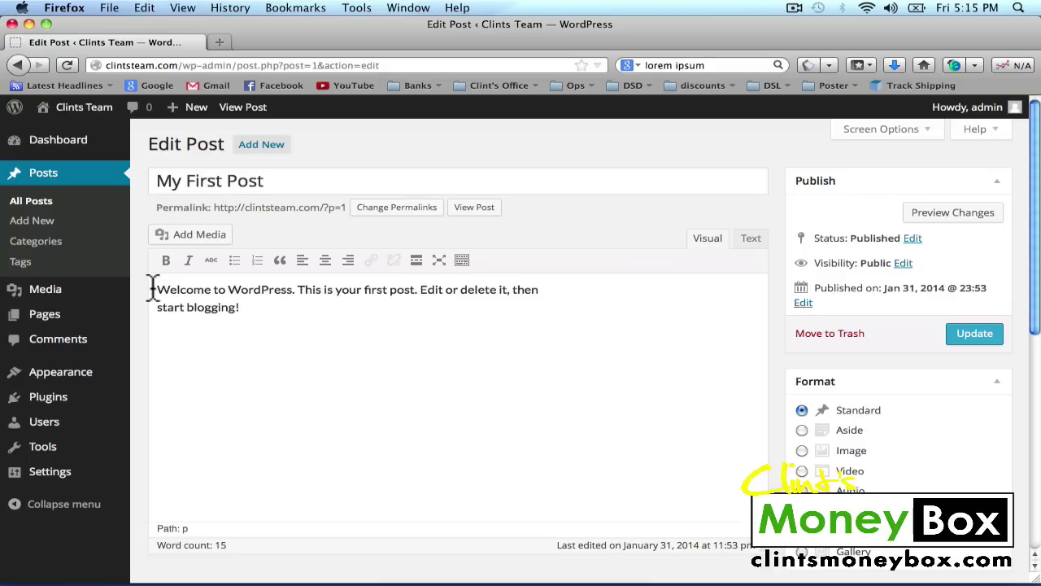
pyautogui.moveTo(155, 291); pyautogui.dragTo(295, 342)
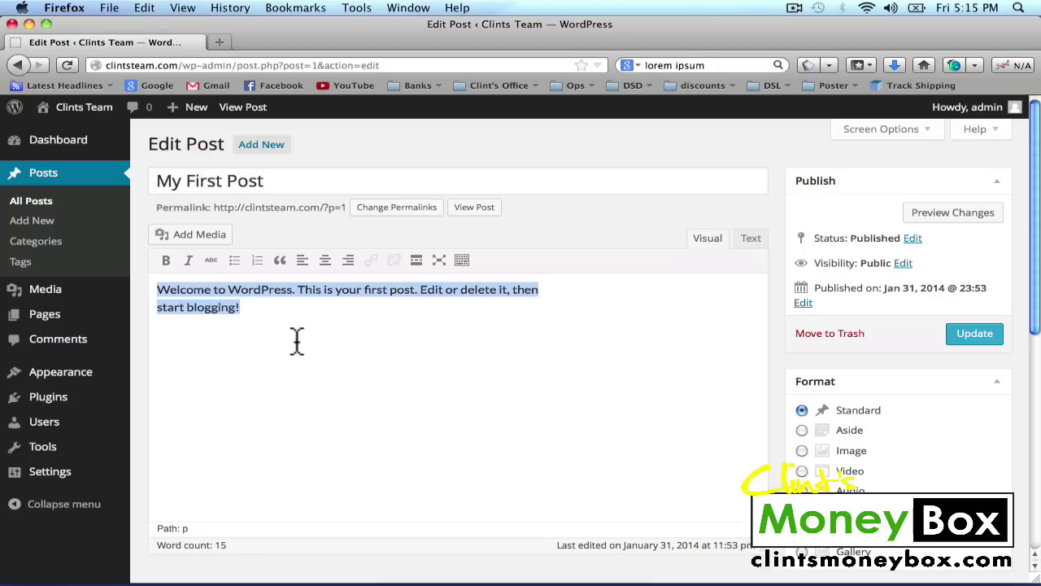
pyautogui.rightClick(235, 314)
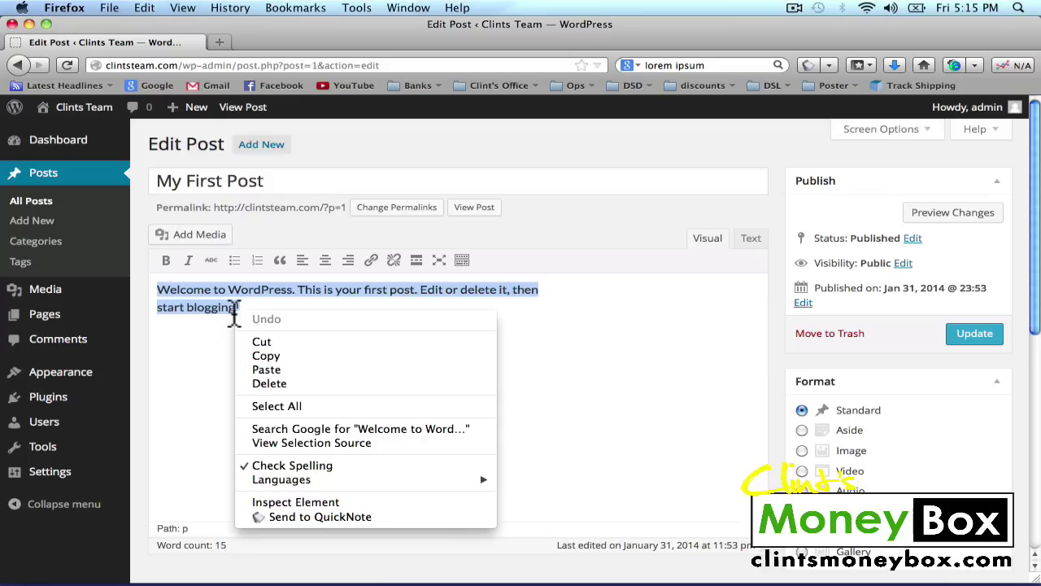
pyautogui.click(276, 370)
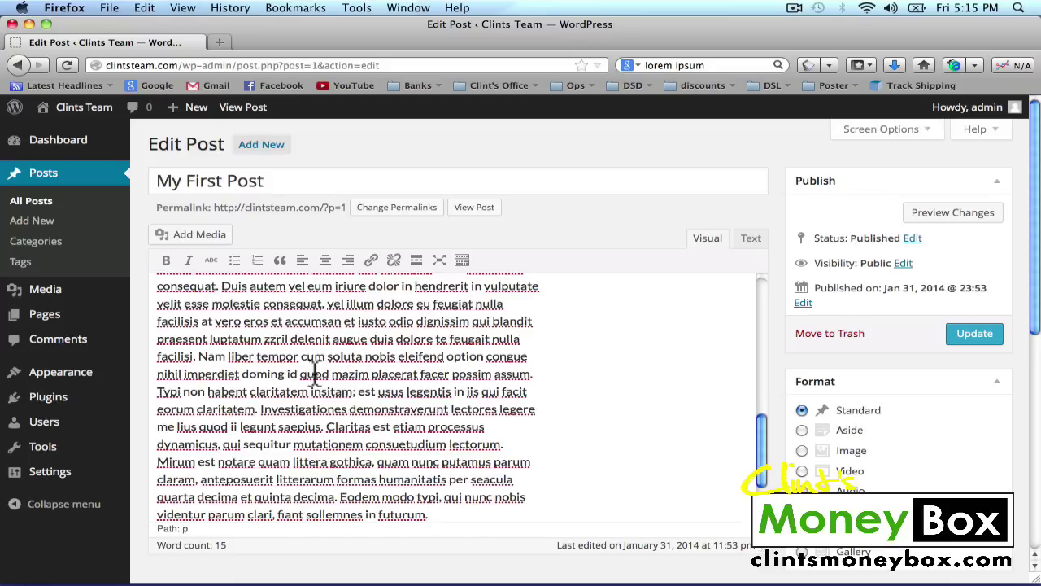
pyautogui.scroll(10, 386, 397)
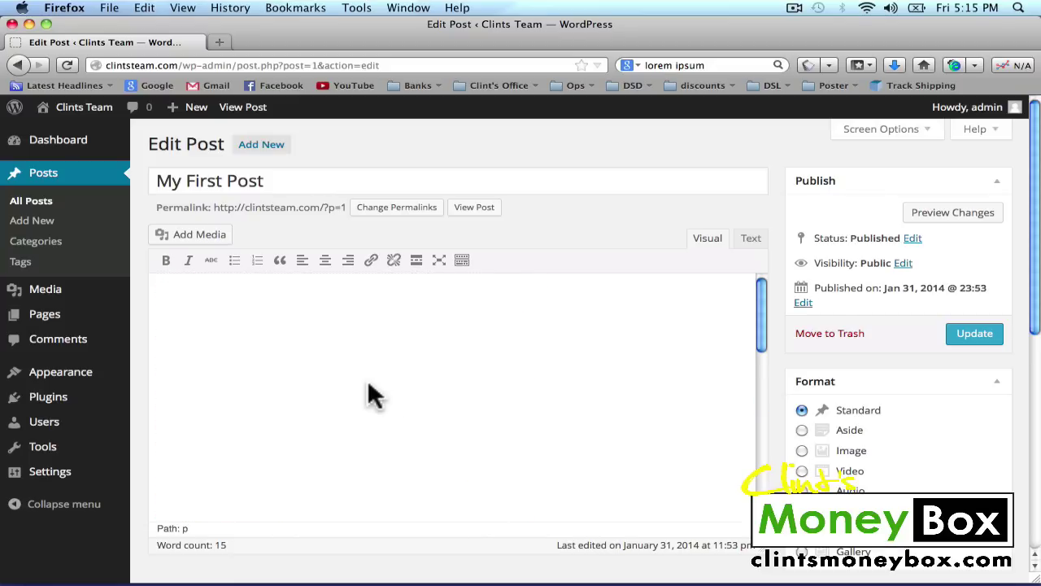
pyautogui.scroll(-3, 367, 388)
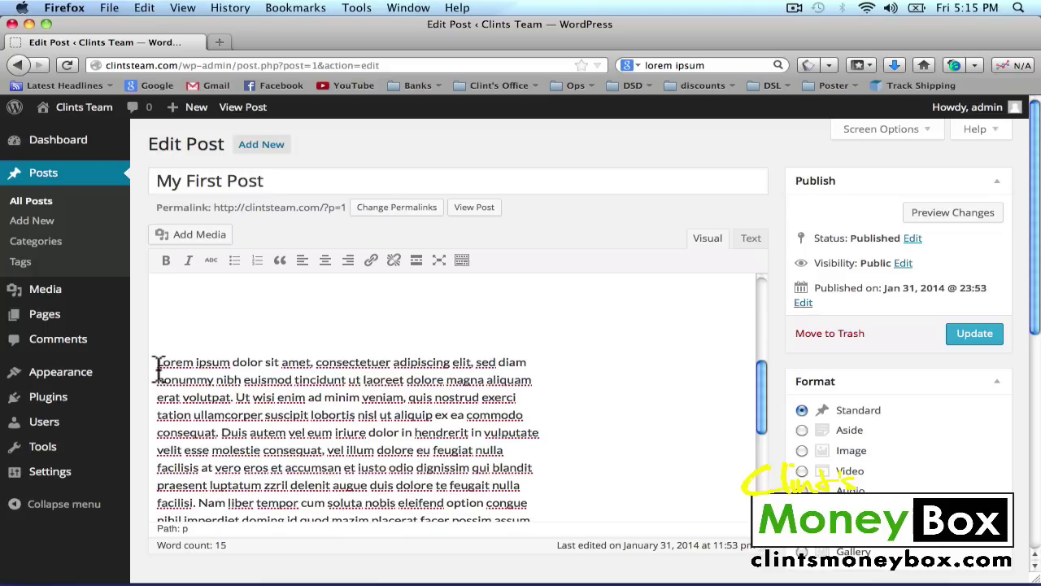
pyautogui.moveTo(158, 366); pyautogui.dragTo(140, 242)
pyautogui.press('BackSpace')
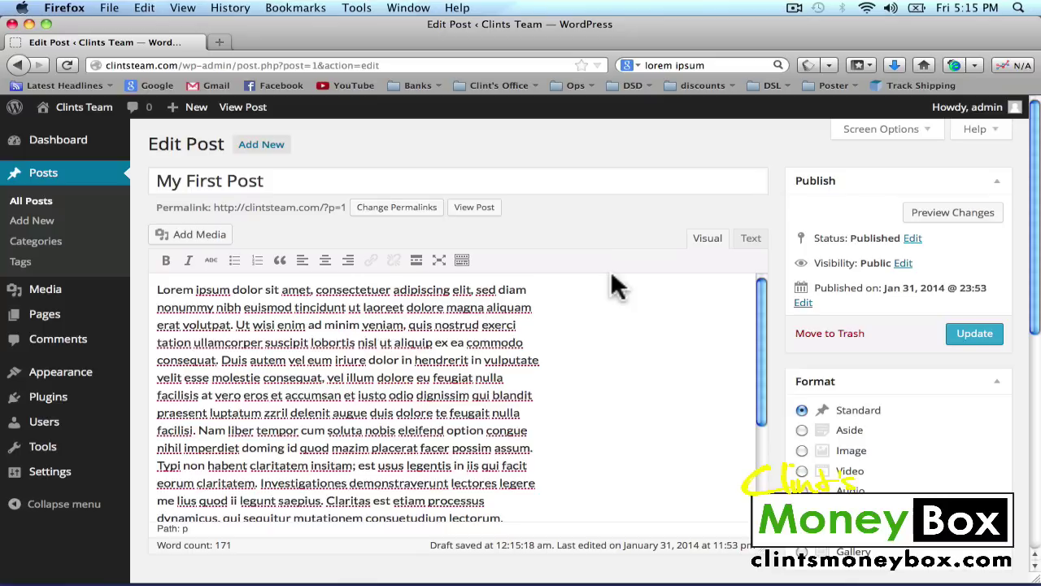
pyautogui.click(974, 335)
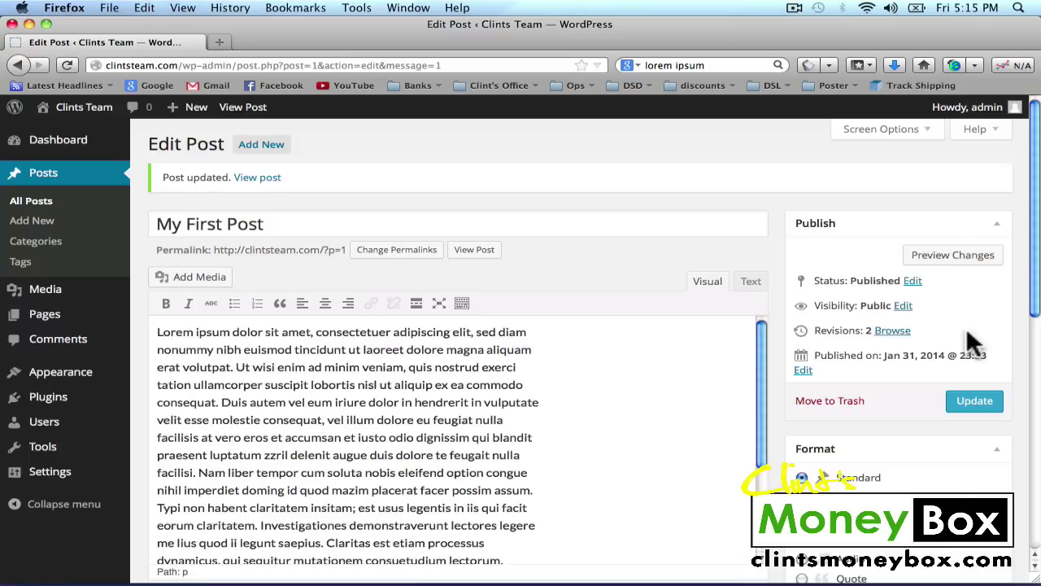
# Start a new post titled 'My Second Post'.
pyautogui.click(263, 148)
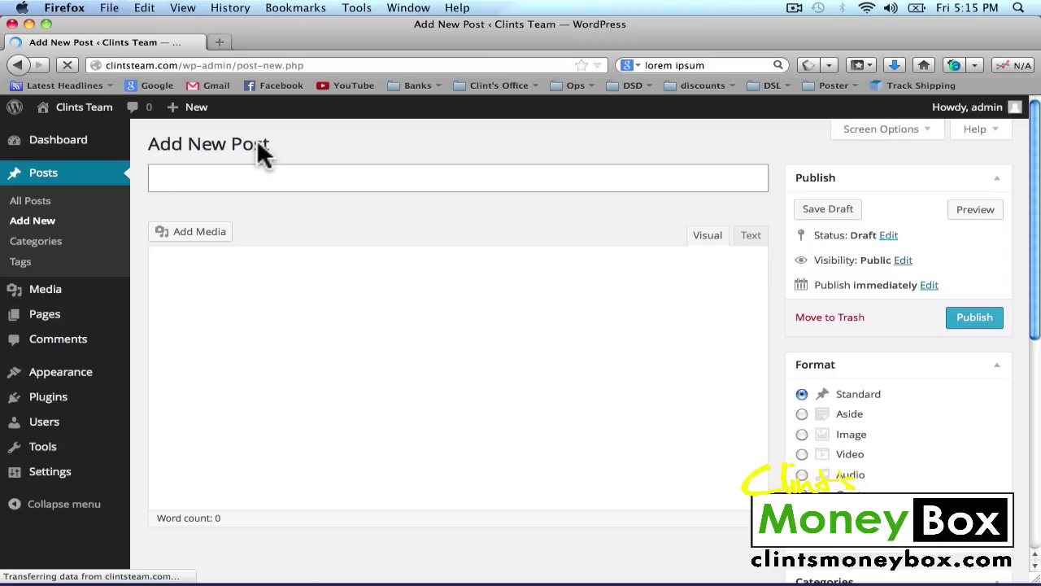
pyautogui.click(254, 186)
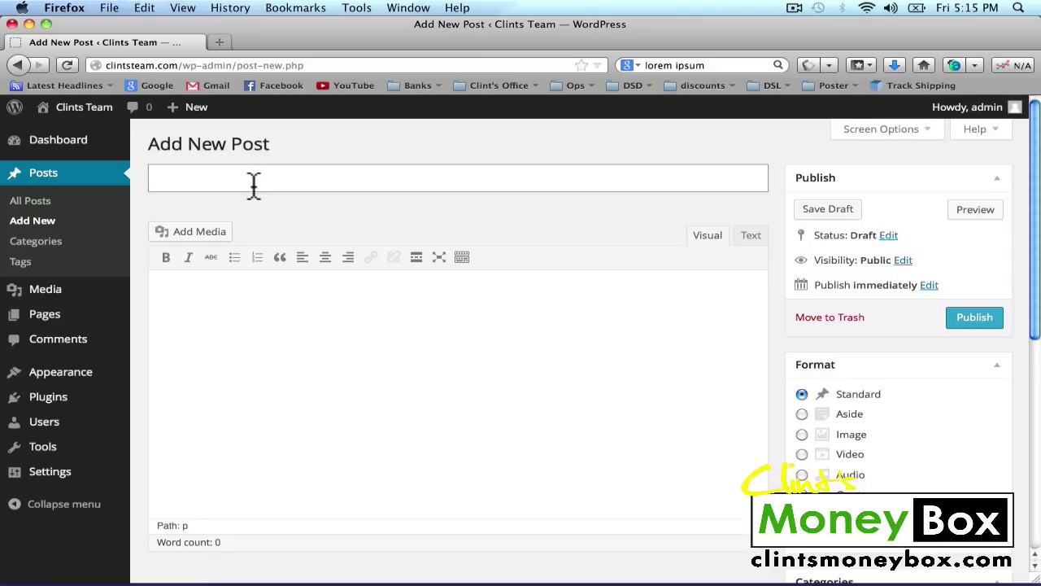
pyautogui.write('My Second Post')
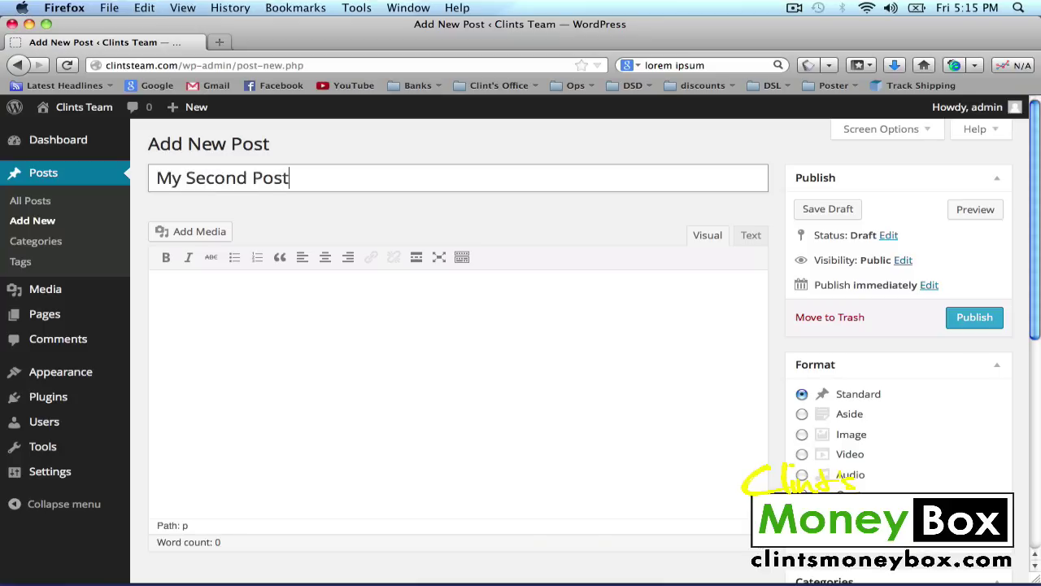
# Paste the lorem ipsum text into the post body and publish it.
pyautogui.click(262, 358)
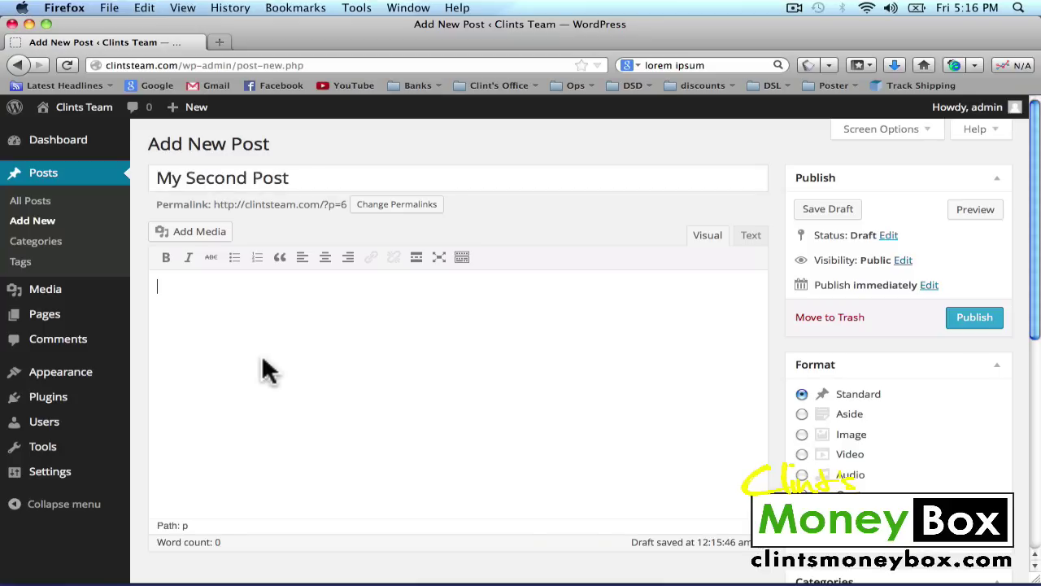
pyautogui.rightClick(167, 290)
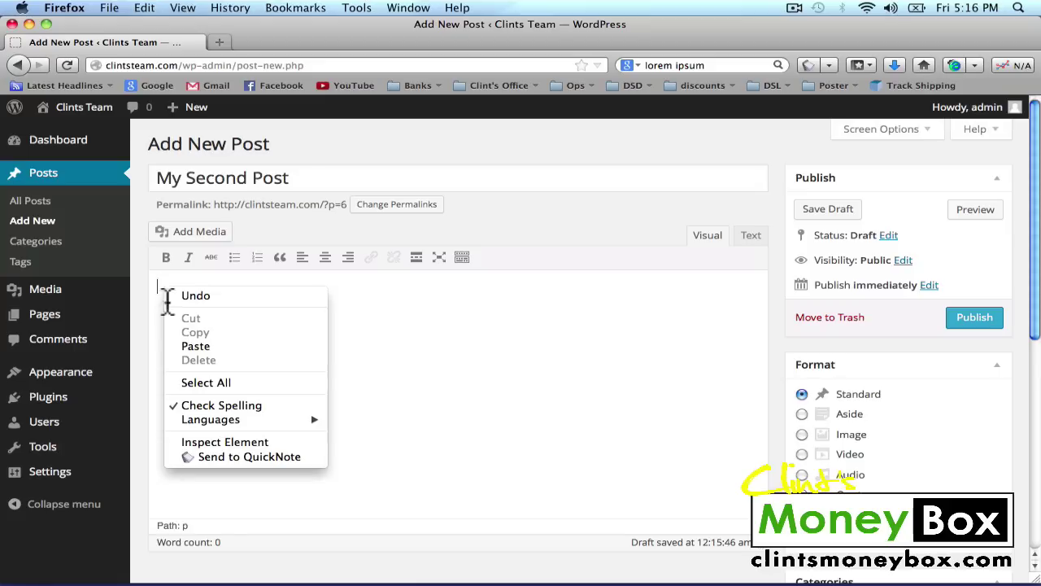
pyautogui.click(196, 344)
pyautogui.scroll(10, 604, 383)
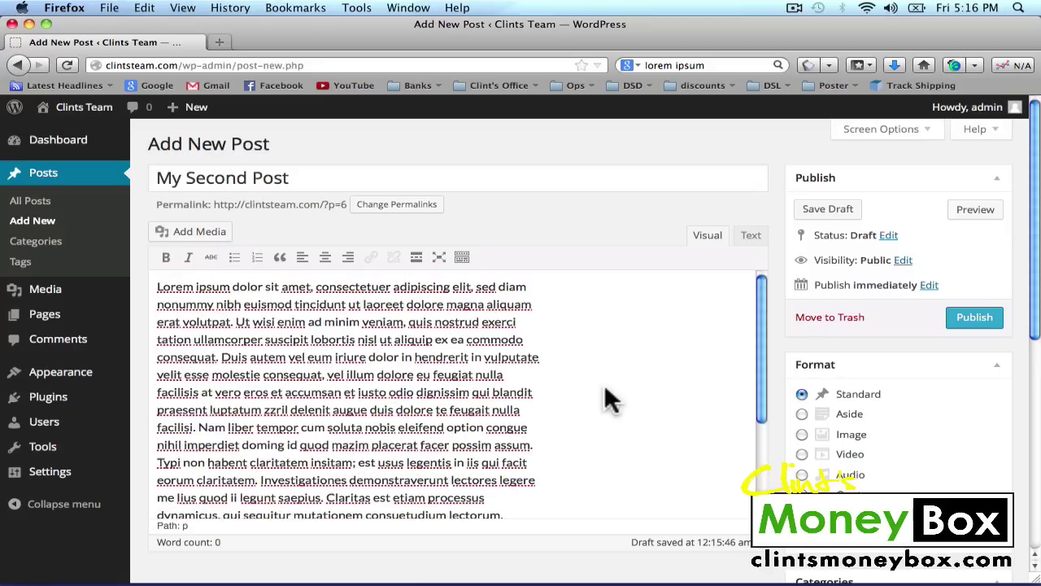
pyautogui.click(974, 323)
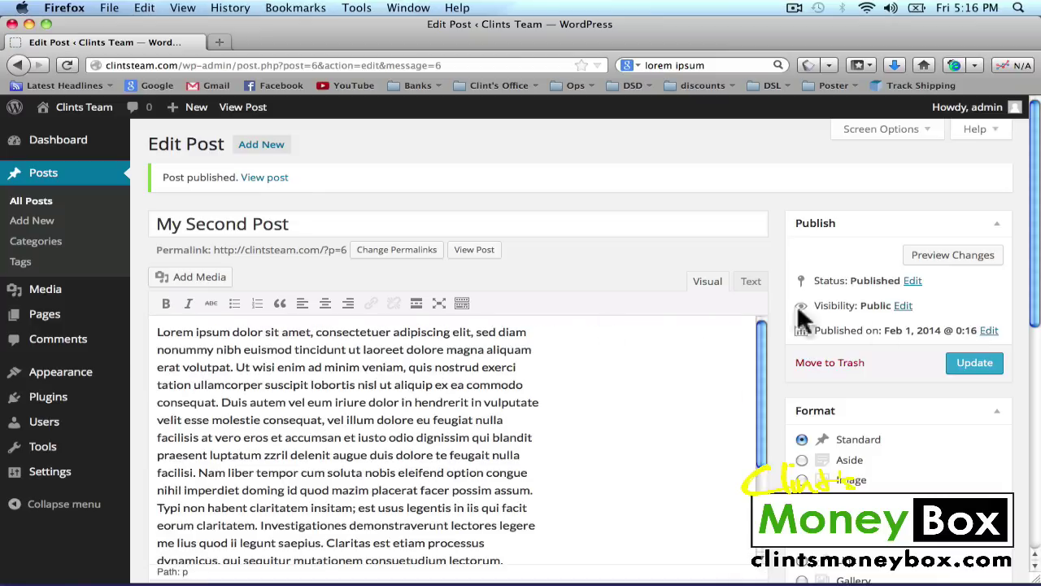
pyautogui.moveTo(40, 329)
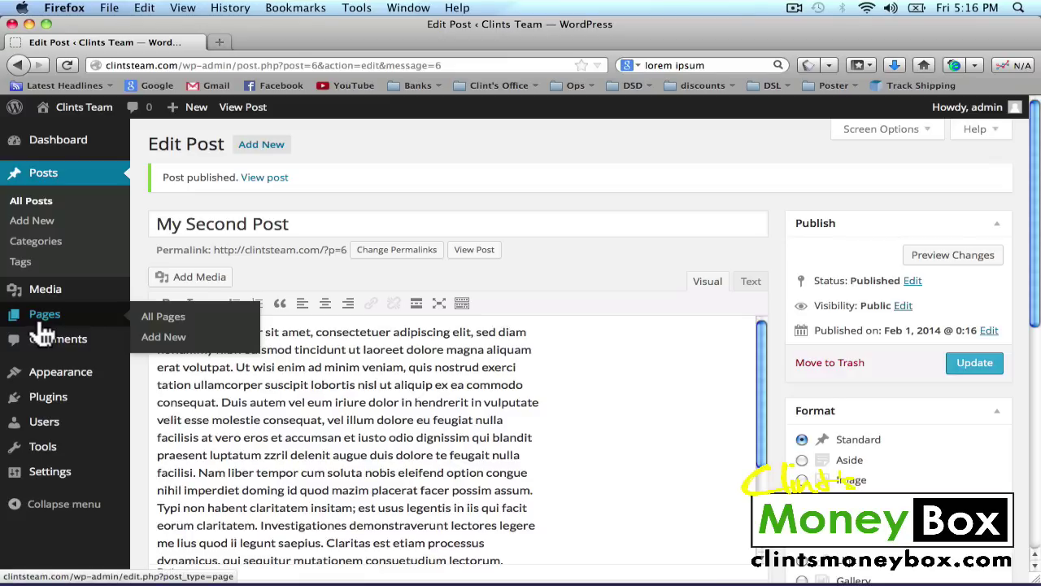
# Rename the Sample Page title to 'About Me'.
pyautogui.click(163, 317)
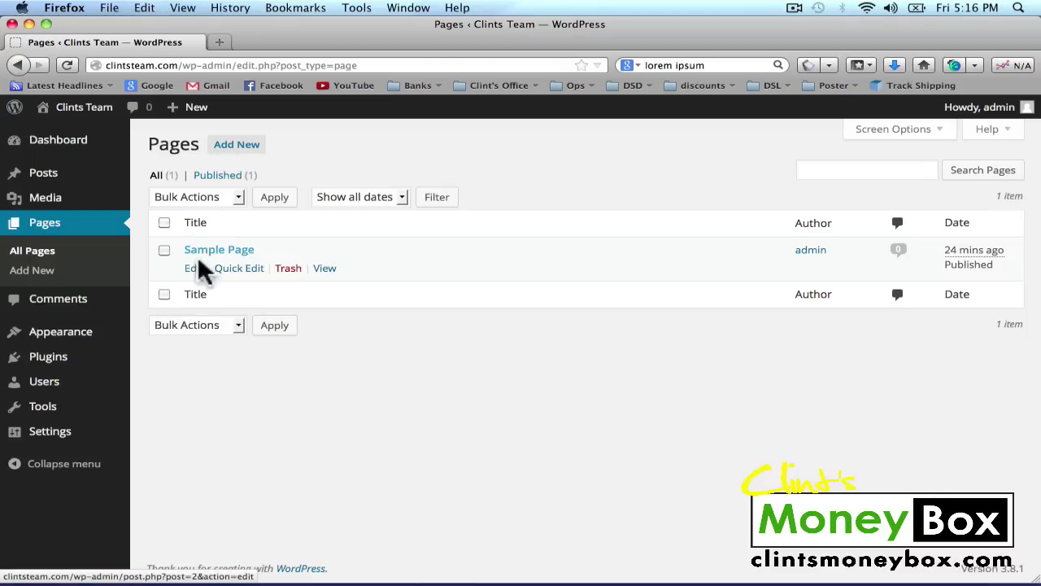
pyautogui.click(195, 270)
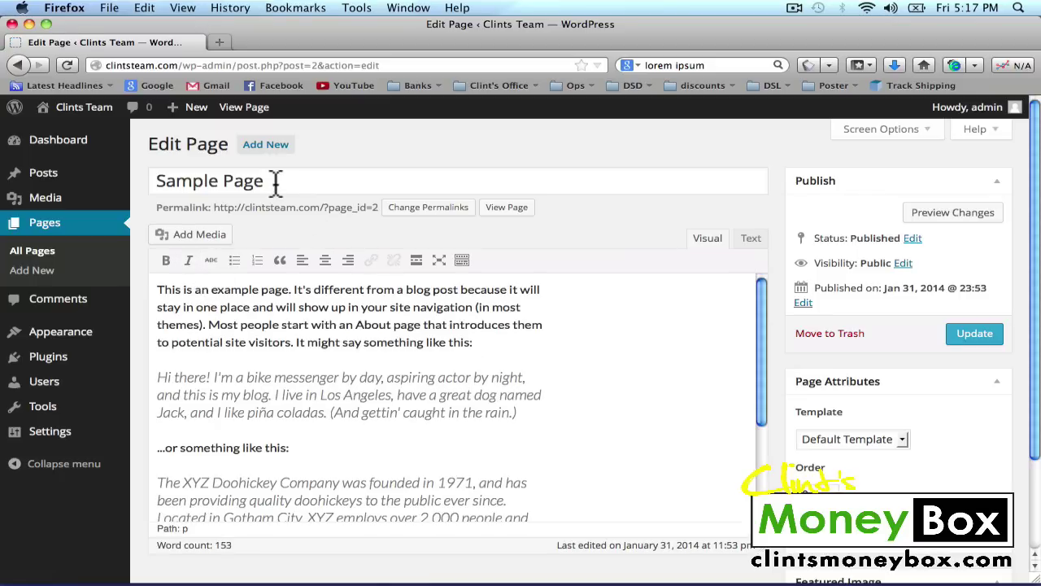
pyautogui.moveTo(268, 180); pyautogui.dragTo(158, 192)
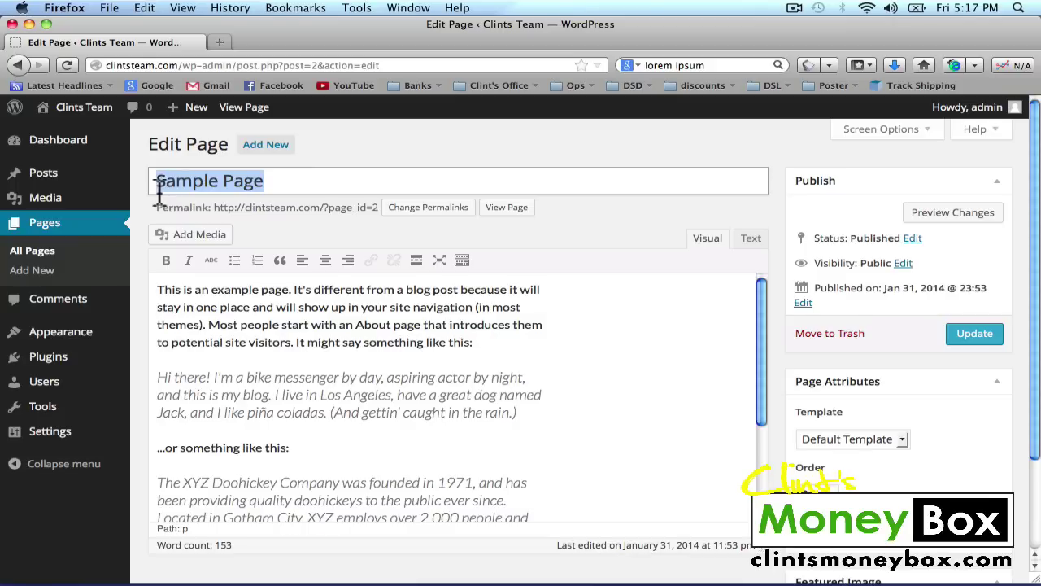
pyautogui.write('About Me')
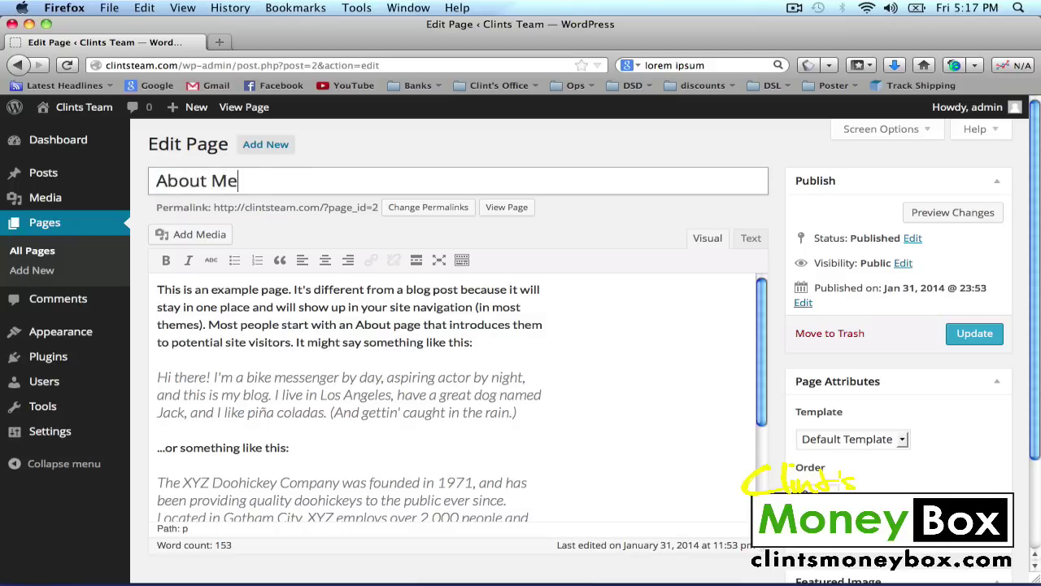
# Add 'This Page is About Me' as the body's first line and update the page.
pyautogui.click(300, 341)
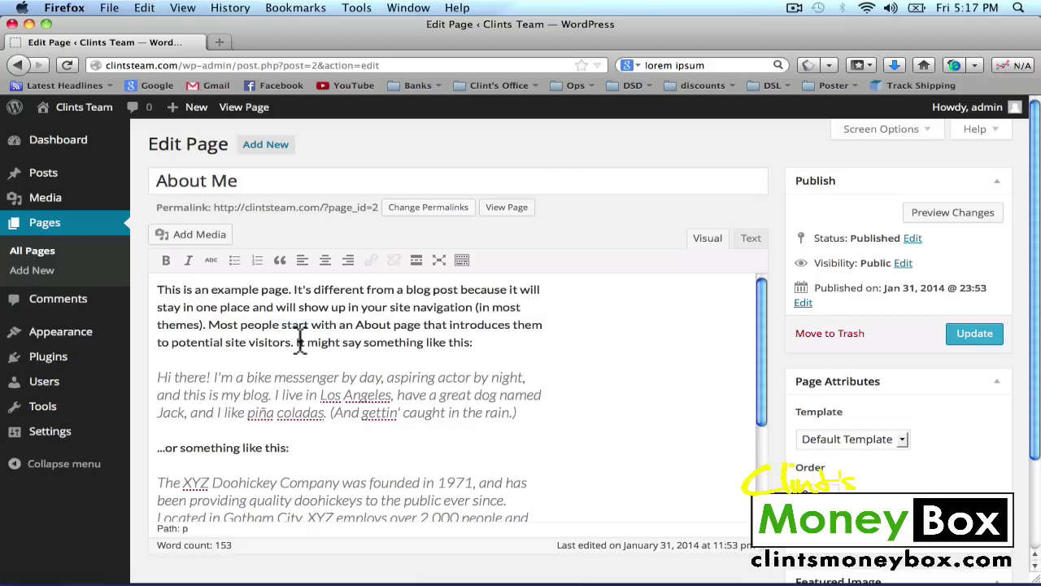
pyautogui.click(161, 290)
pyautogui.press('Return')
pyautogui.press('Return')
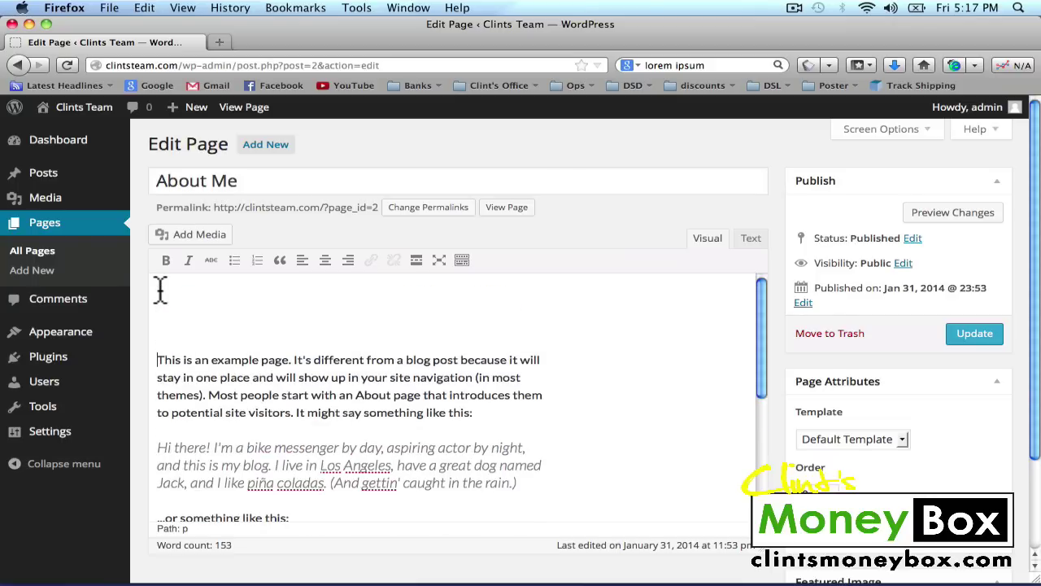
pyautogui.press('Up')
pyautogui.press('Up')
pyautogui.write('This Page ')
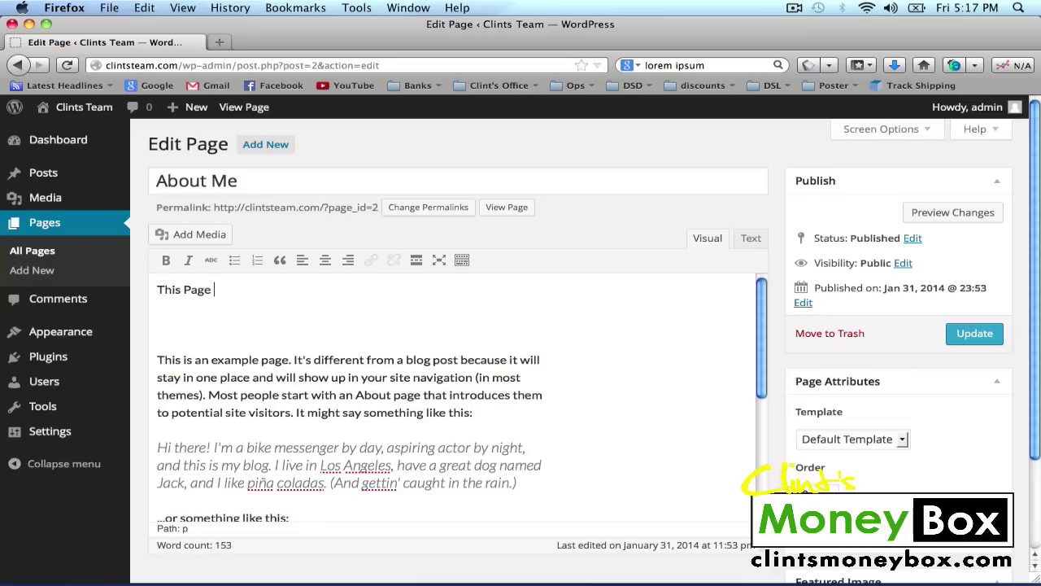
pyautogui.write('is About Me')
pyautogui.click(978, 340)
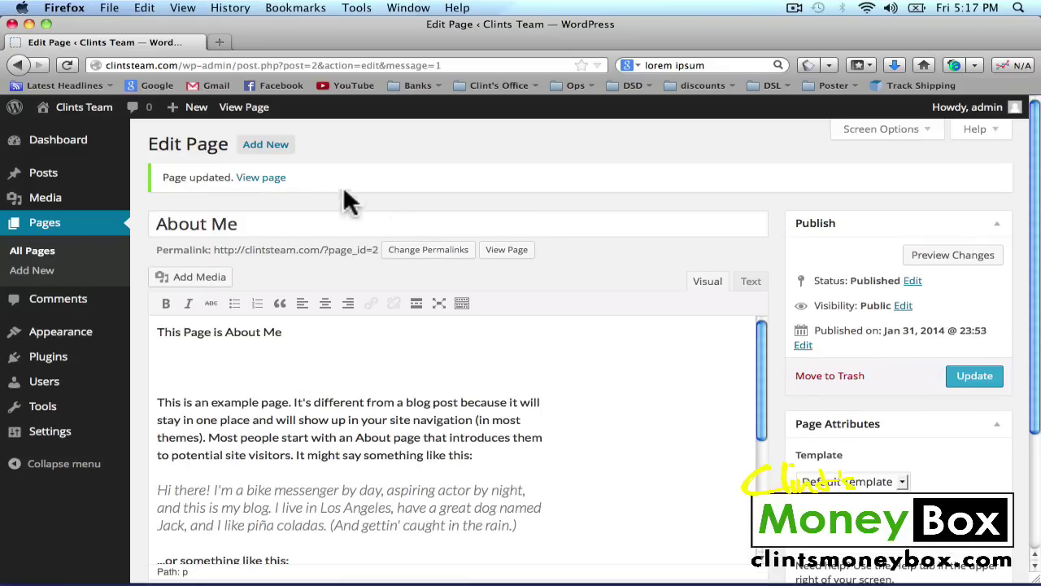
# Create a new page titled 'Contact Me'.
pyautogui.click(265, 147)
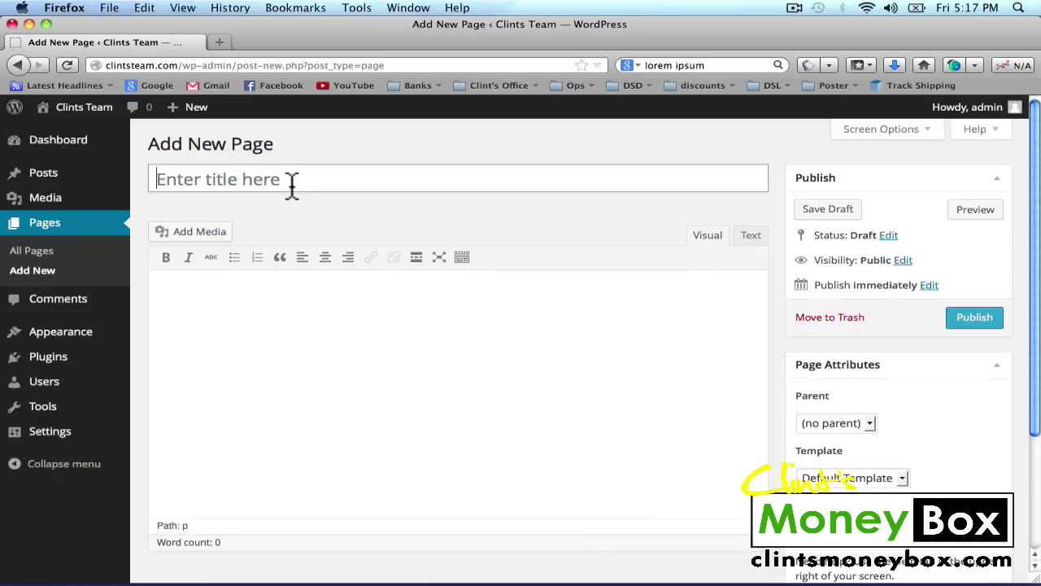
pyautogui.click(292, 186)
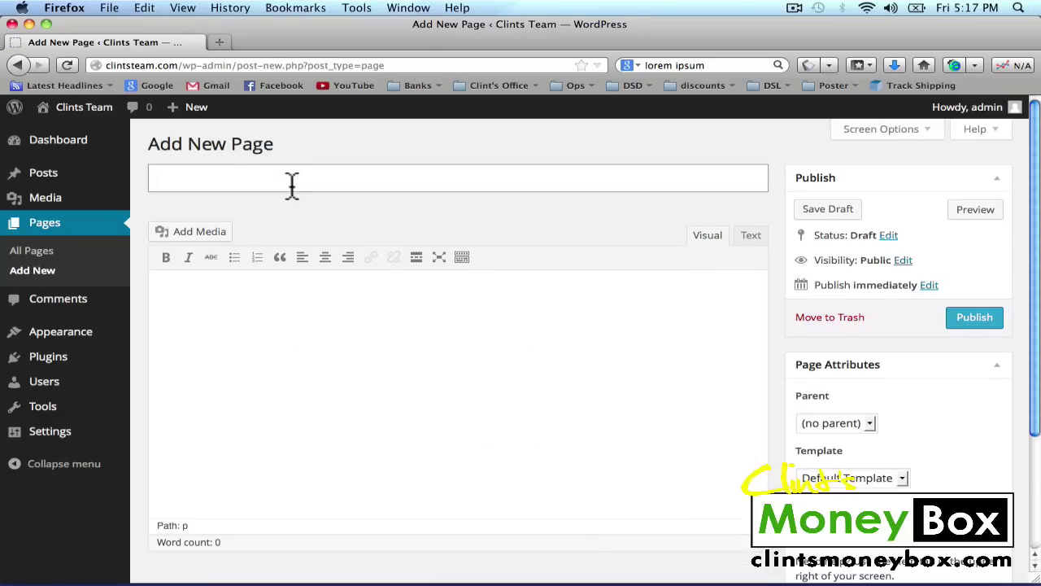
pyautogui.write('Contact Me')
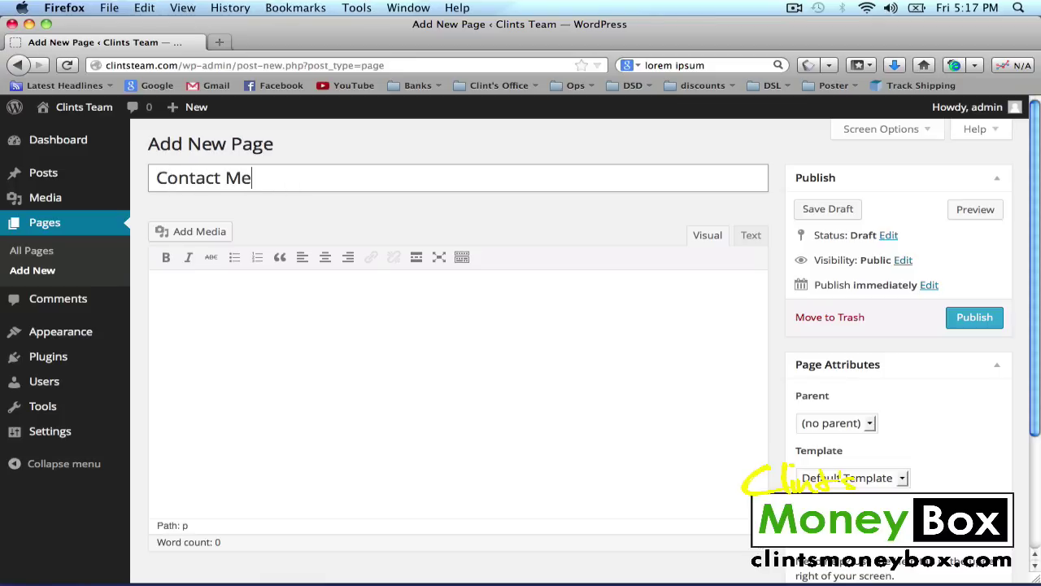
# Write 'Here's how you can contact me.' plus a contact e-mail address, then publish.
pyautogui.click(242, 318)
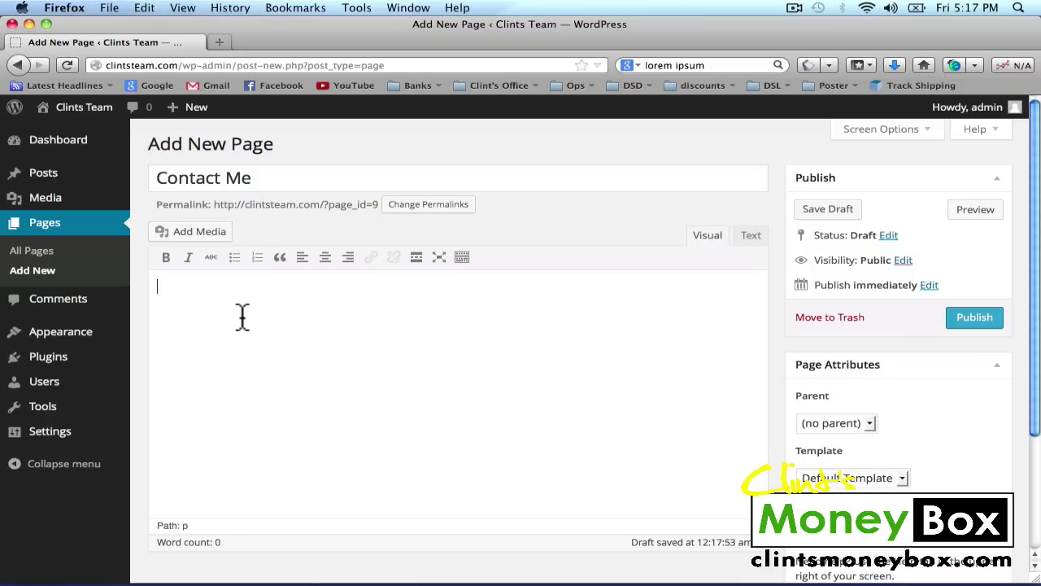
pyautogui.write("Here's how you can")
pyautogui.press('BackSpace')
pyautogui.press('BackSpace')
pyautogui.write('can co')
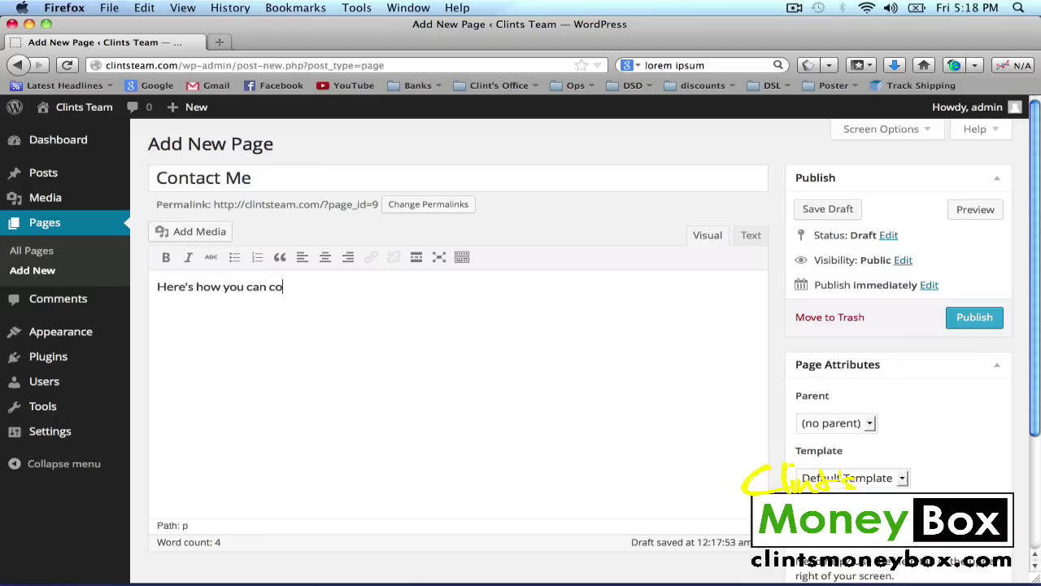
pyautogui.write('ntact me.')
pyautogui.press('Return')
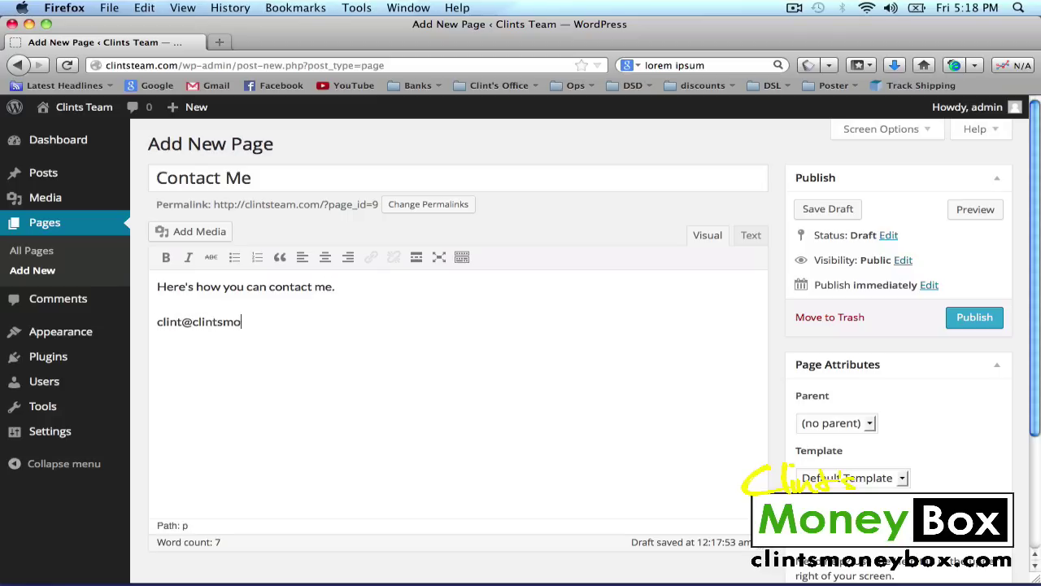
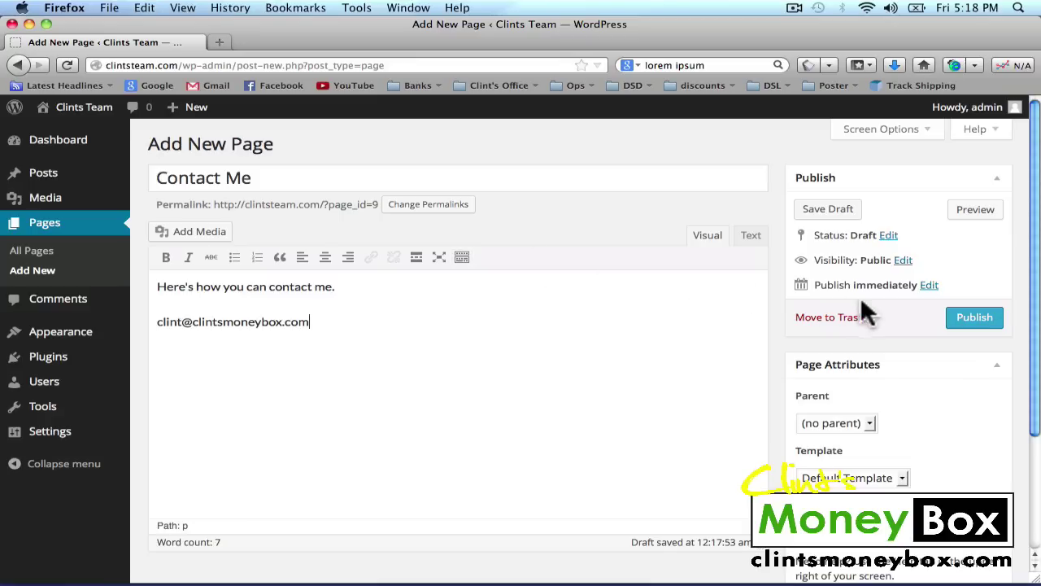
pyautogui.click(975, 321)
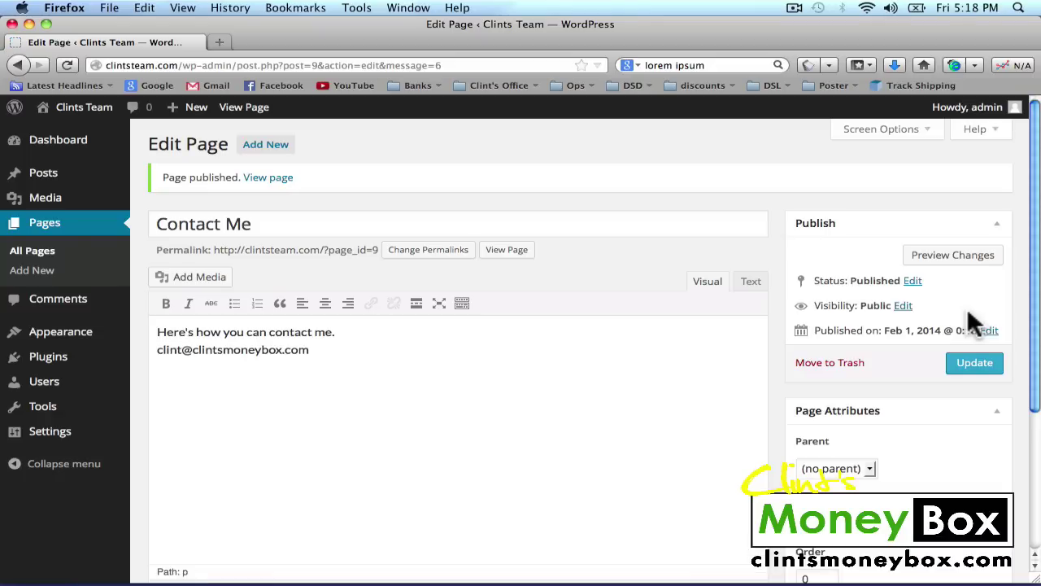
pyautogui.moveTo(82, 345)
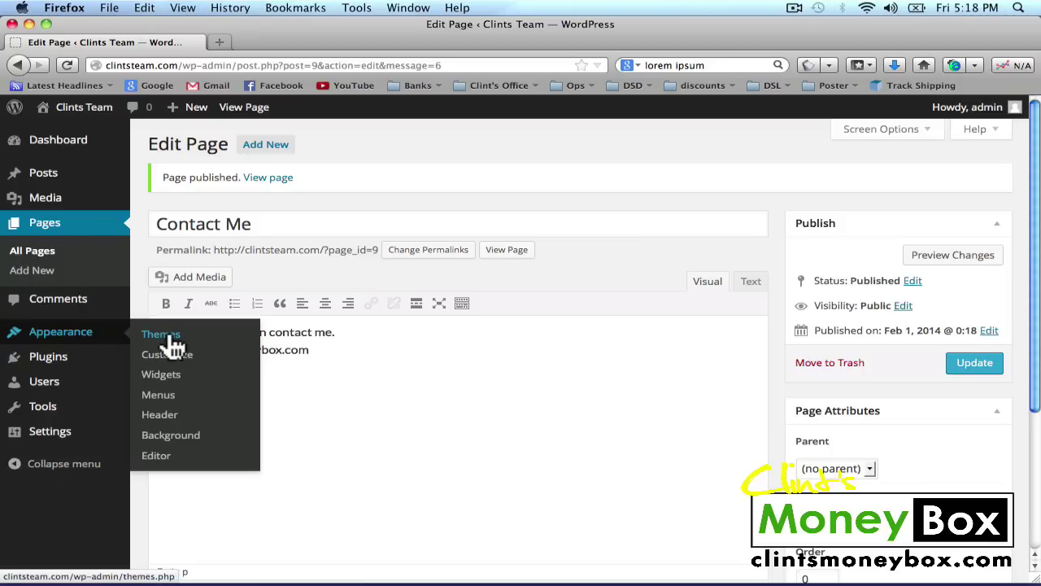
# Remove Recent Posts, Recent Comments, Archives and Categories from the Primary Sidebar widgets.
pyautogui.click(171, 377)
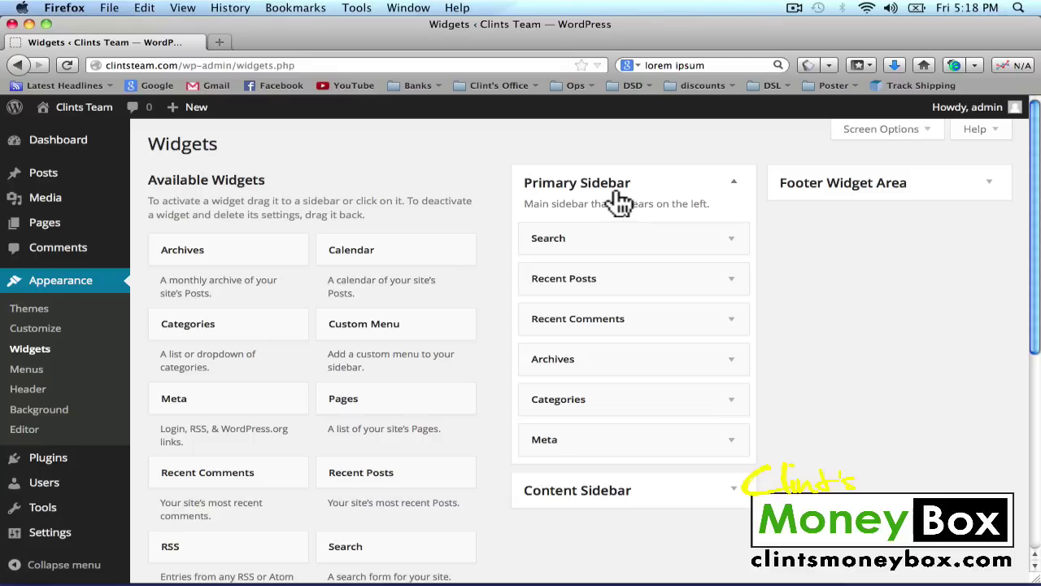
pyautogui.moveTo(639, 285); pyautogui.dragTo(362, 297)
pyautogui.moveTo(638, 281); pyautogui.dragTo(395, 290)
pyautogui.moveTo(562, 288); pyautogui.dragTo(431, 302)
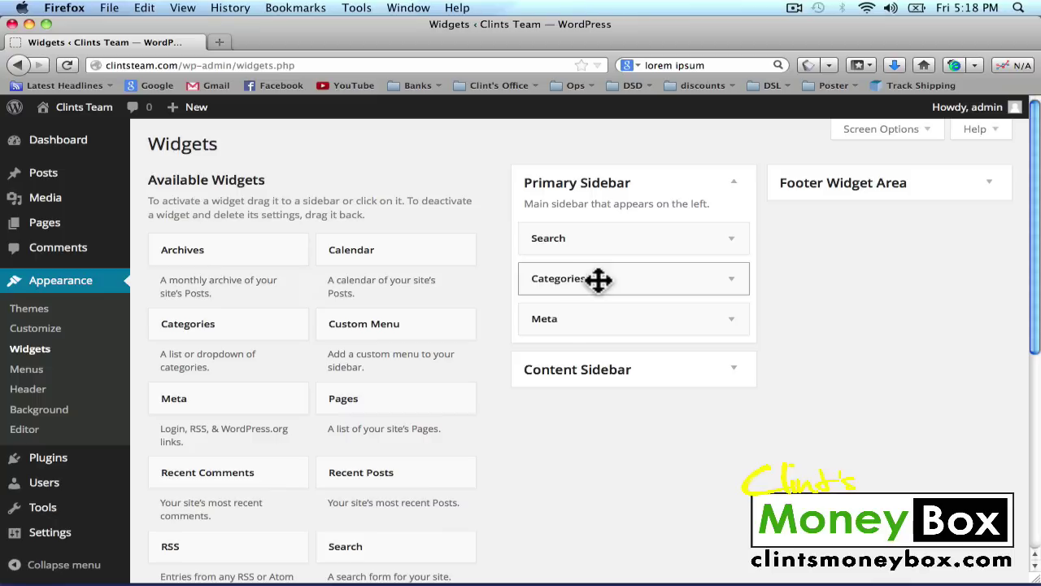
pyautogui.moveTo(597, 279); pyautogui.dragTo(350, 281)
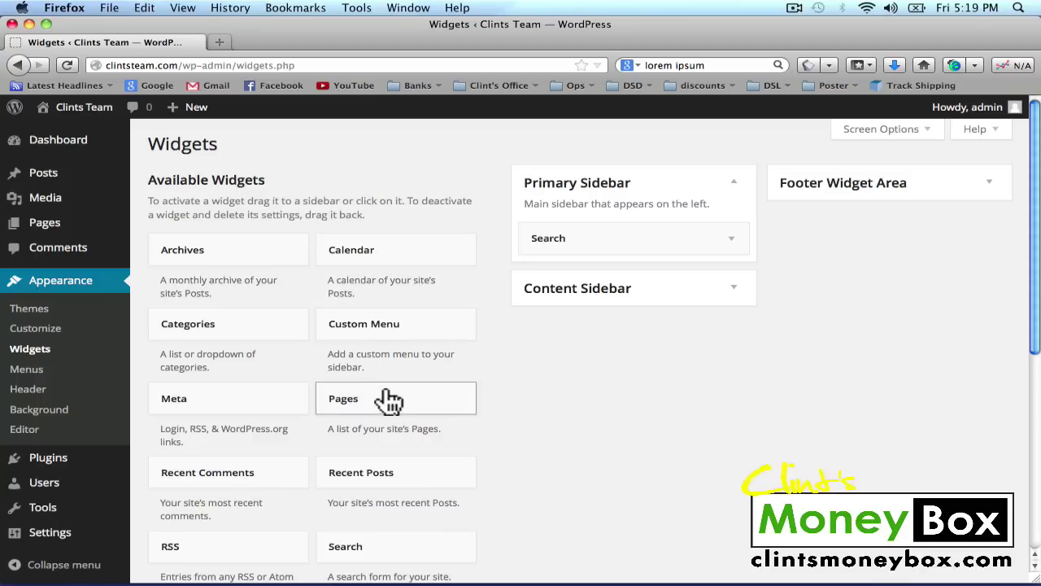
# Add the Pages and Calendar widgets below Search in the Primary Sidebar.
pyautogui.moveTo(383, 410); pyautogui.dragTo(588, 262)
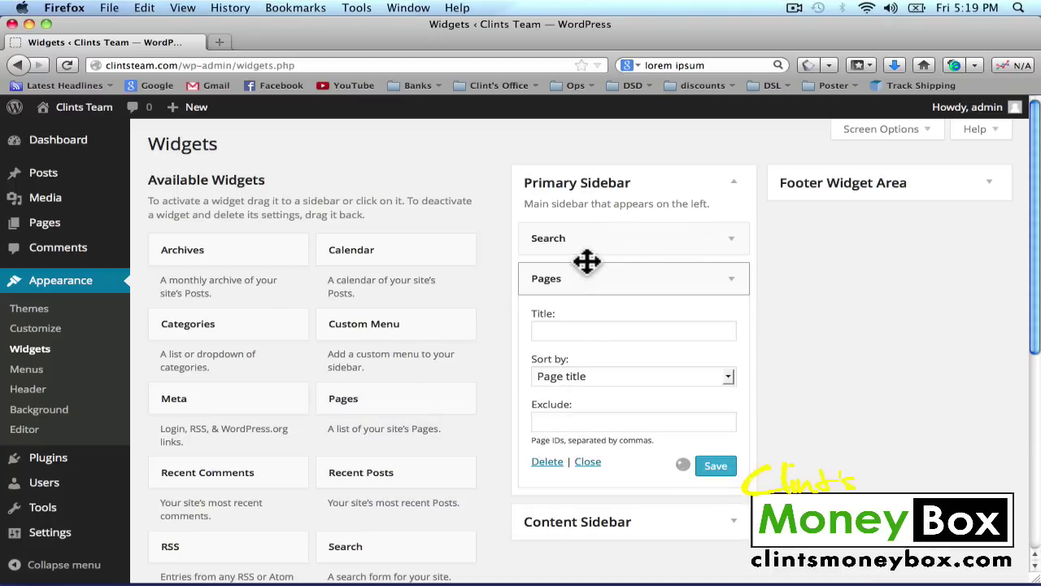
pyautogui.click(727, 283)
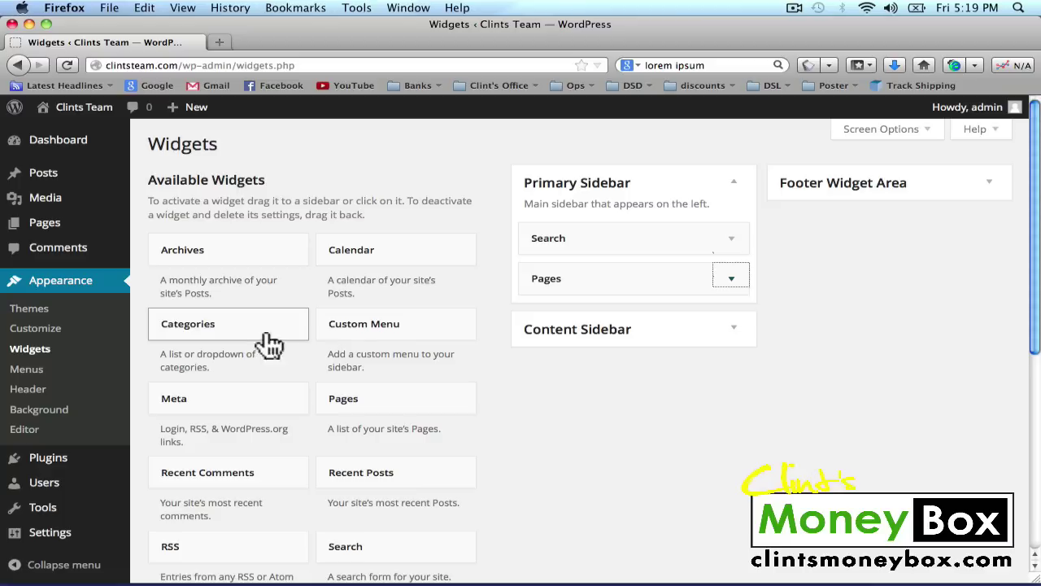
pyautogui.moveTo(375, 262); pyautogui.dragTo(567, 308)
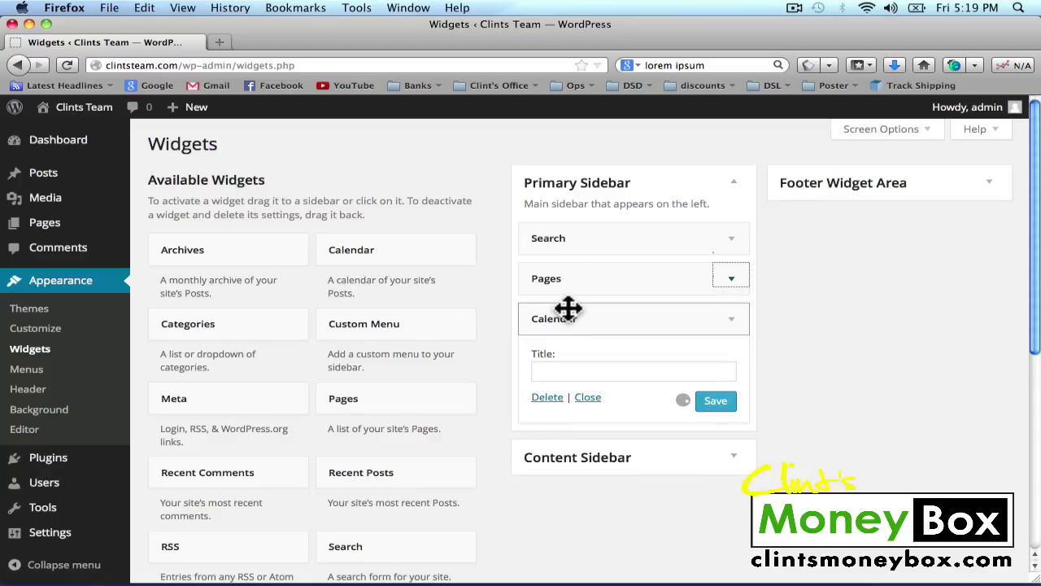
pyautogui.click(731, 322)
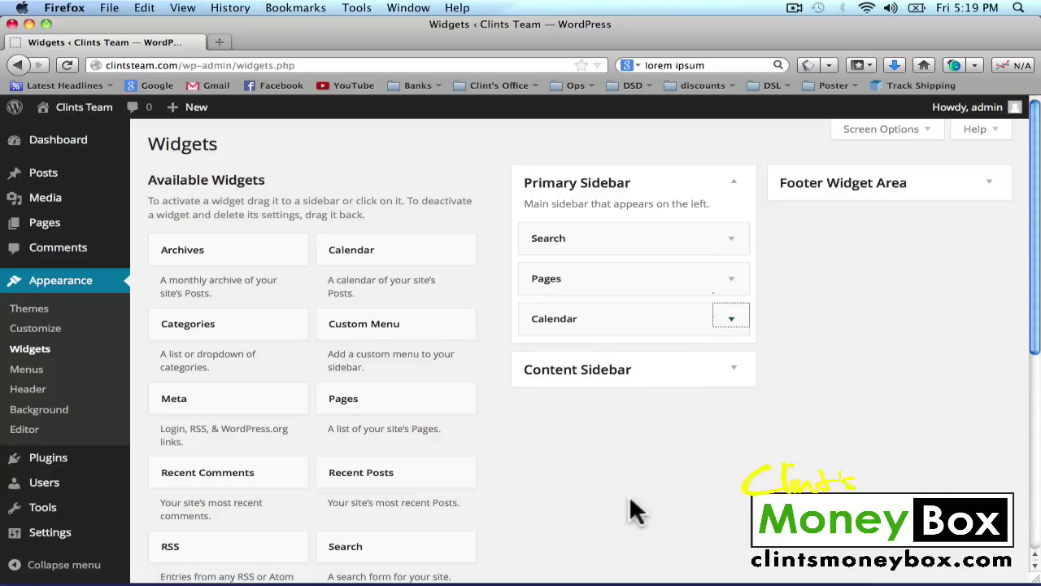
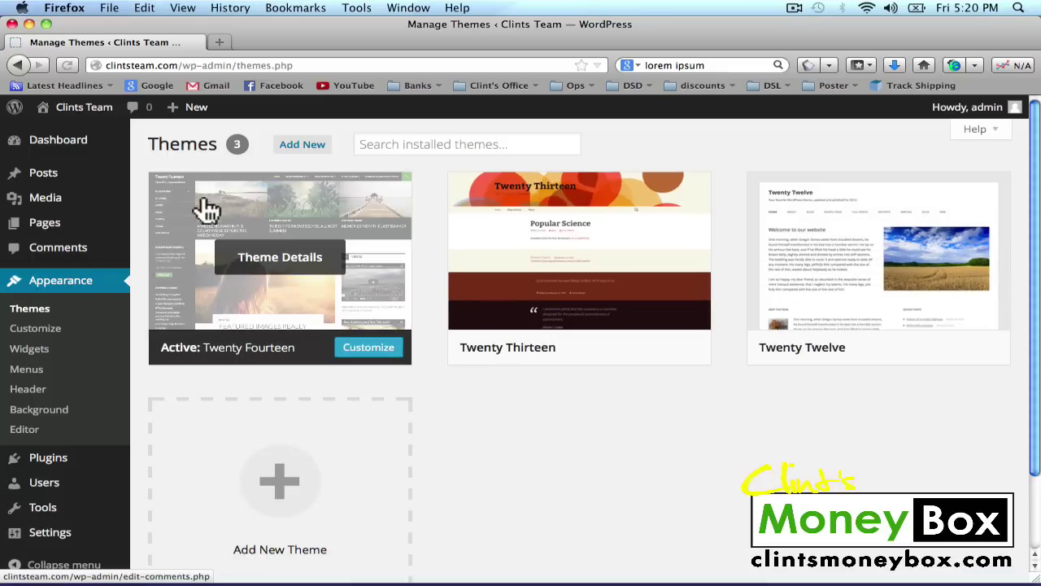
# Search the theme directory for 'liquorice' and install the Liquorice 2.3 theme.
pyautogui.click(305, 146)
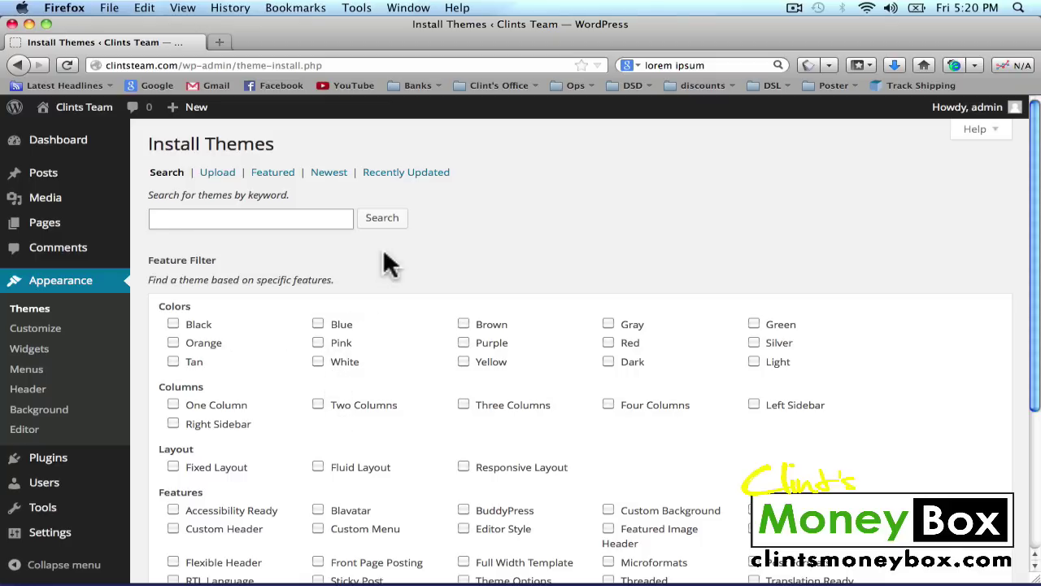
pyautogui.click(383, 220)
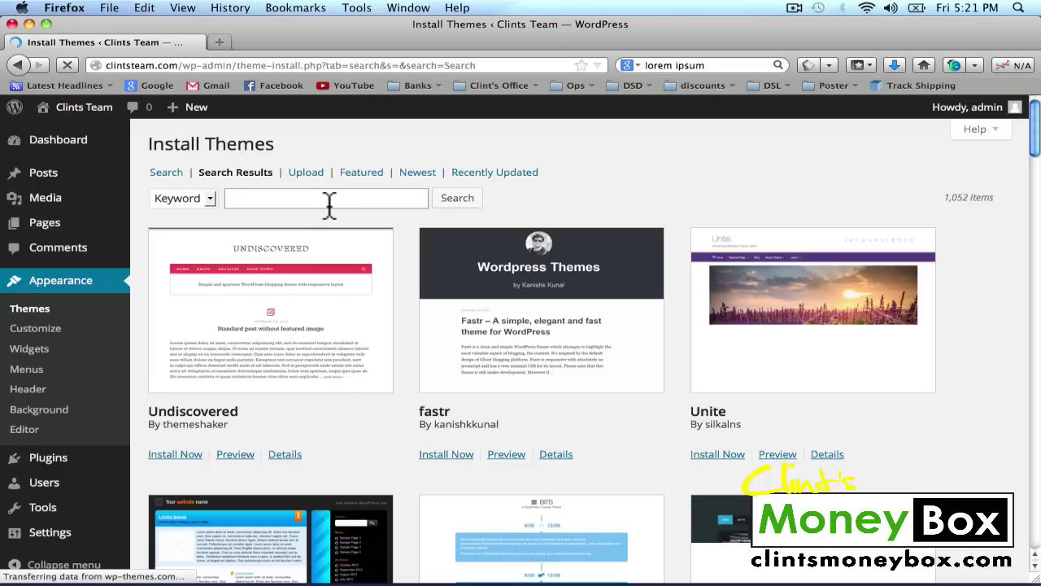
pyautogui.write('liquorice')
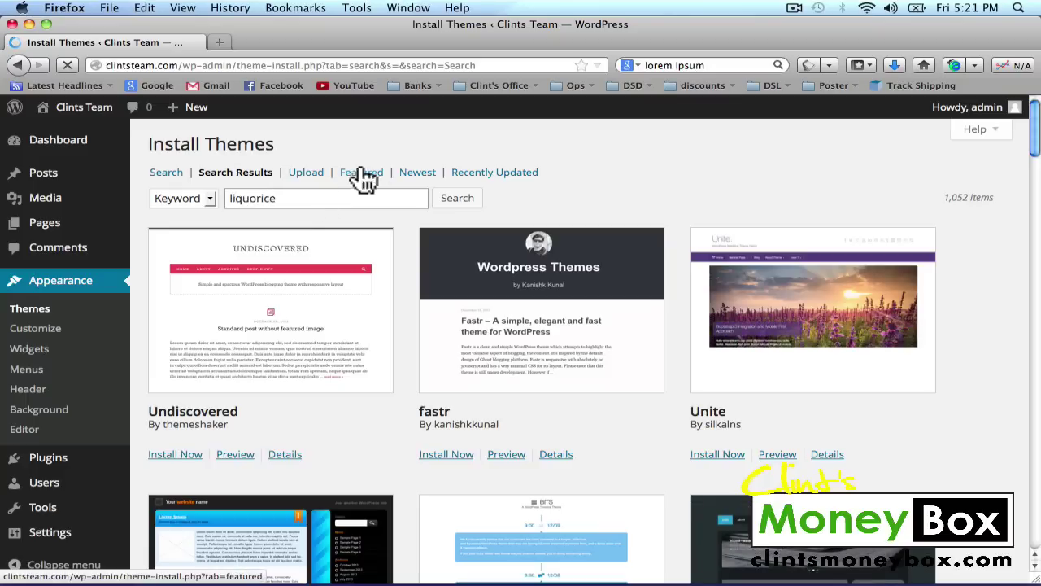
pyautogui.click(467, 203)
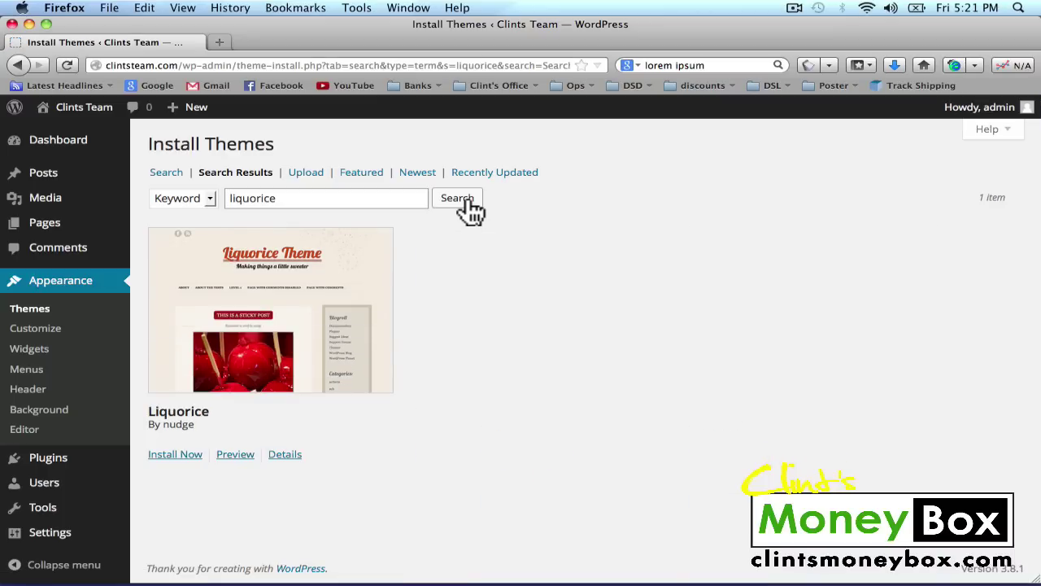
pyautogui.click(187, 456)
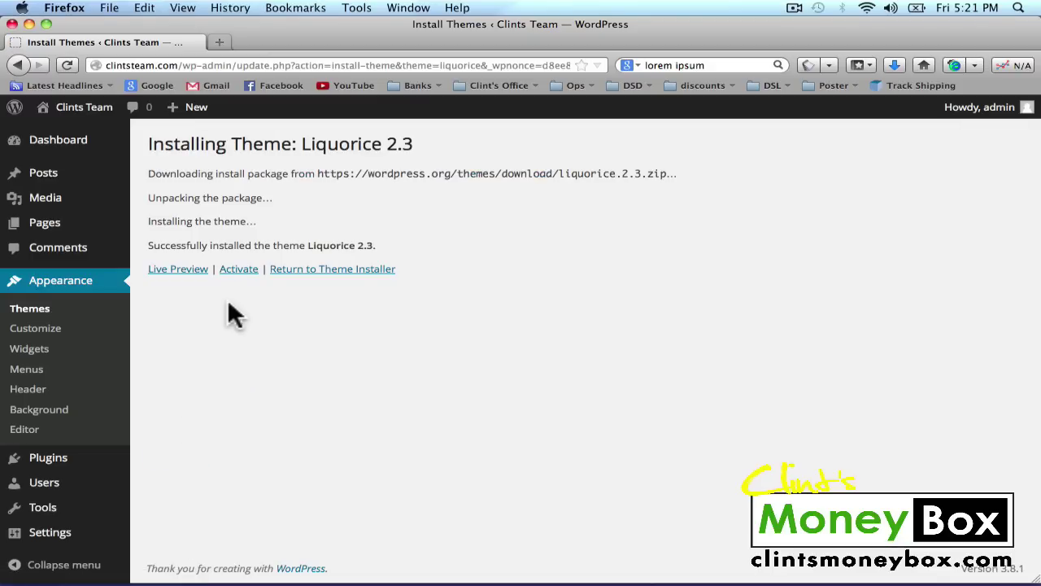
# Activate Liquorice and visit the live Clints Team site from the admin bar.
pyautogui.click(239, 271)
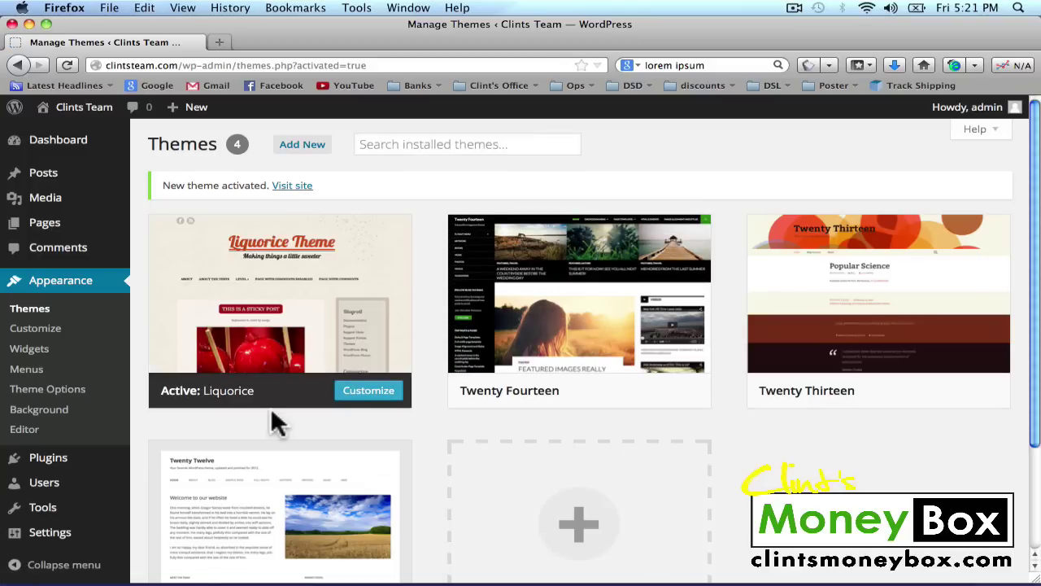
pyautogui.moveTo(91, 122)
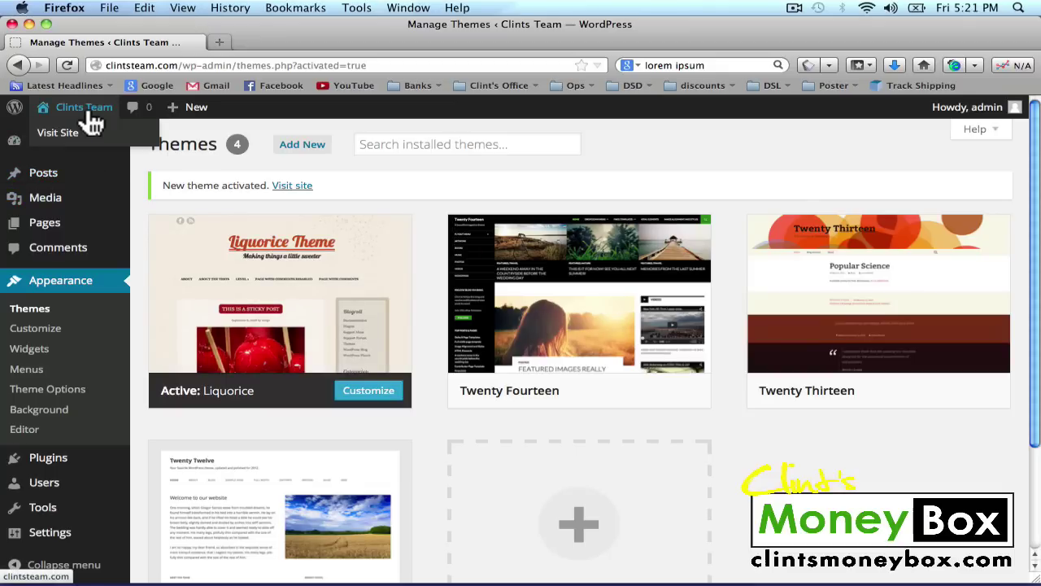
pyautogui.click(92, 122)
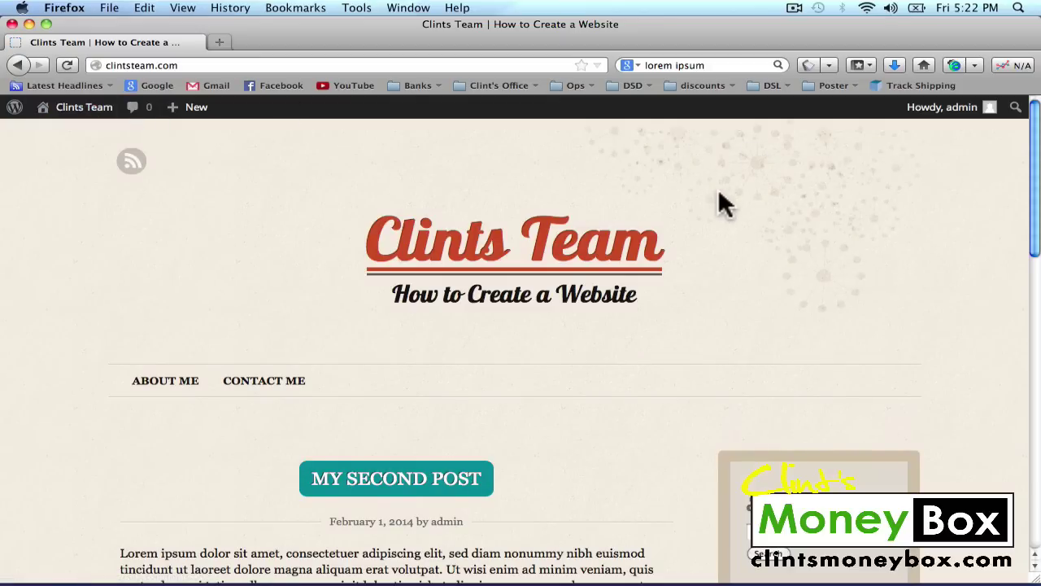
# Look over the home page posts and the About Me page in the Liquorice design.
pyautogui.scroll(-10, 718, 193)
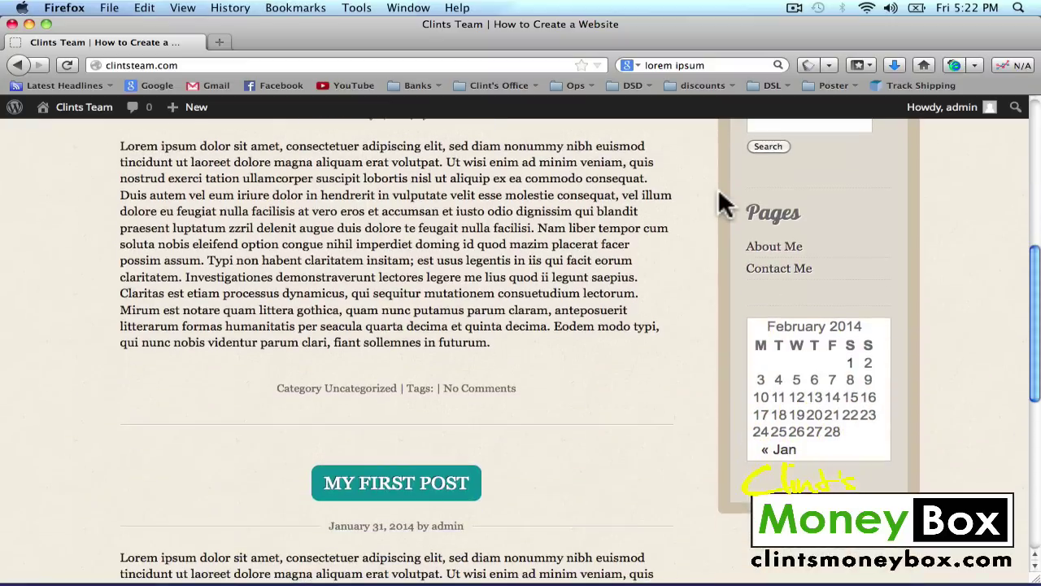
pyautogui.scroll(-7, 718, 193)
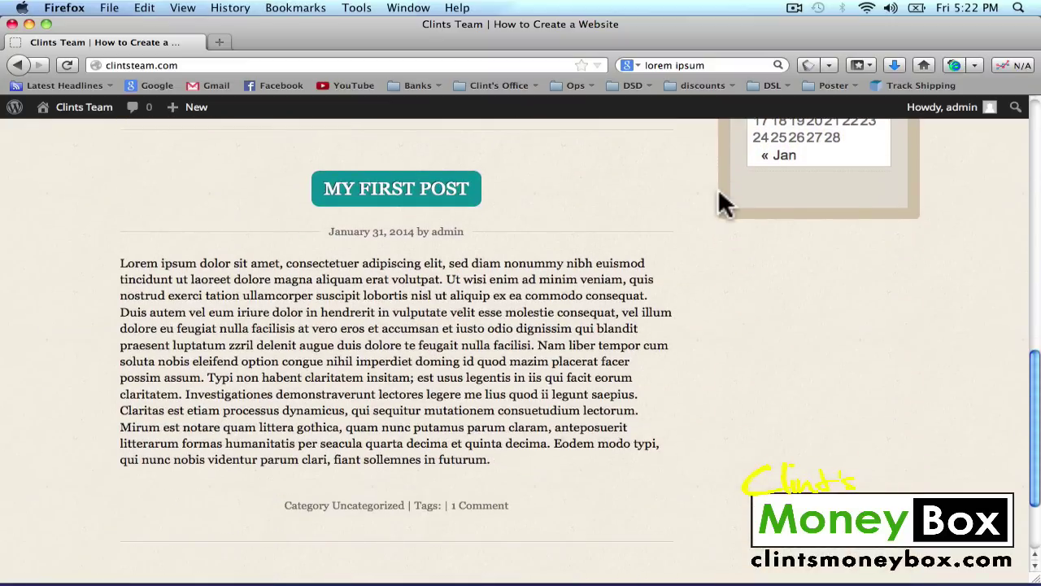
pyautogui.scroll(8, 721, 199)
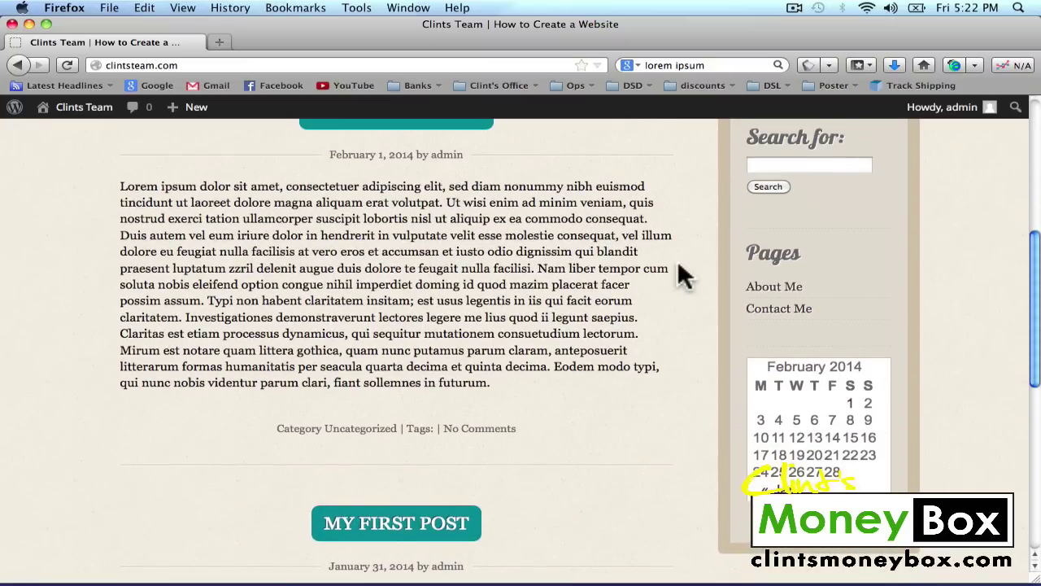
pyautogui.scroll(8, 683, 275)
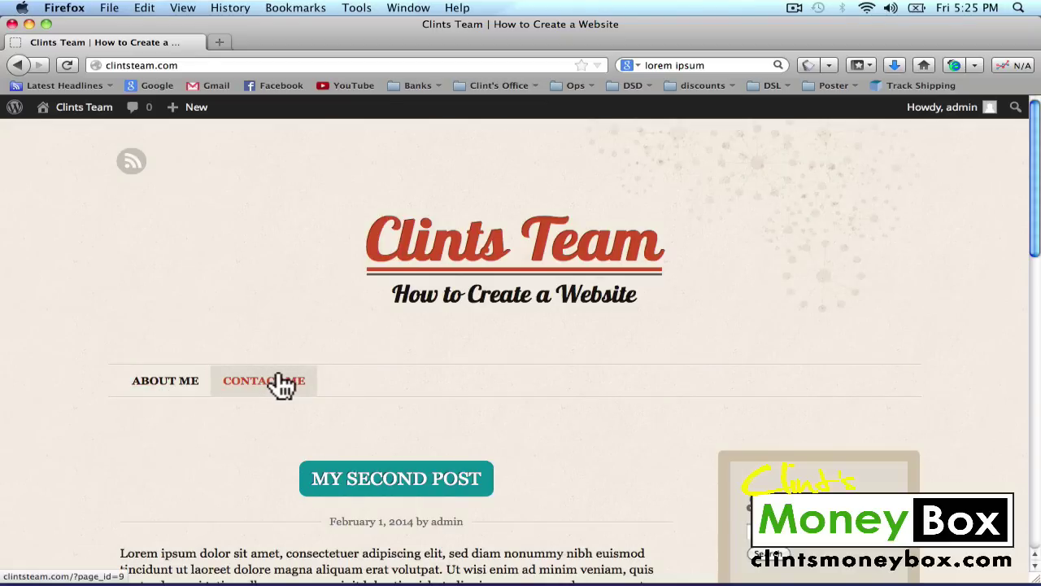
pyautogui.click(167, 388)
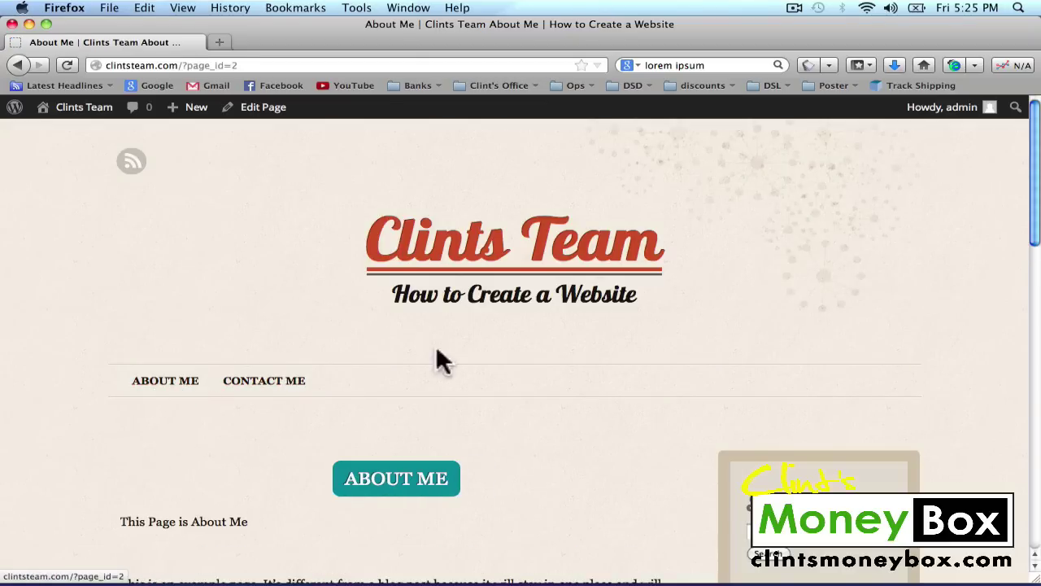
pyautogui.scroll(-5, 627, 395)
pyautogui.scroll(-3, 626, 386)
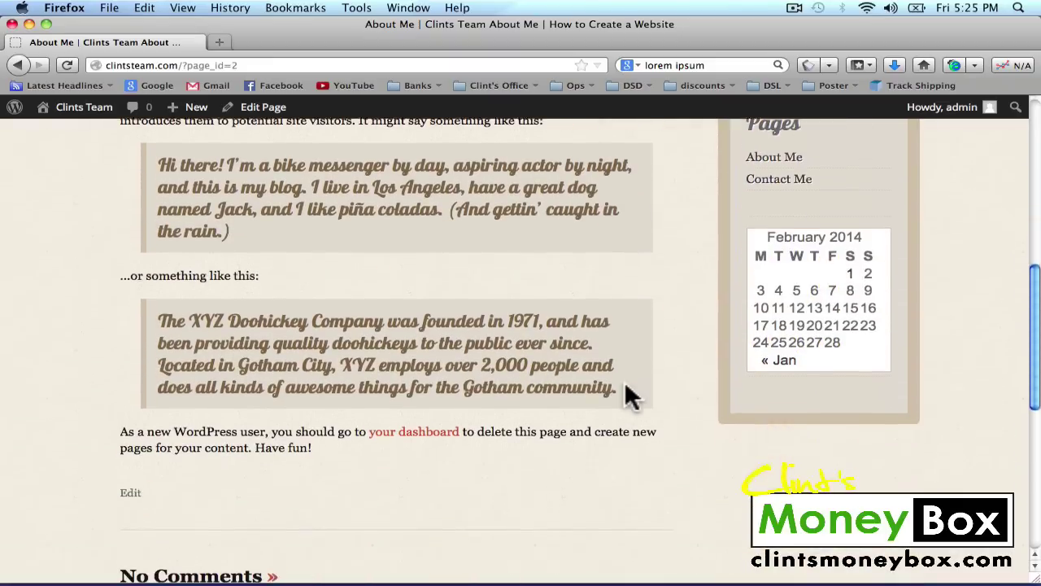
pyautogui.scroll(7, 626, 386)
pyautogui.scroll(1, 630, 396)
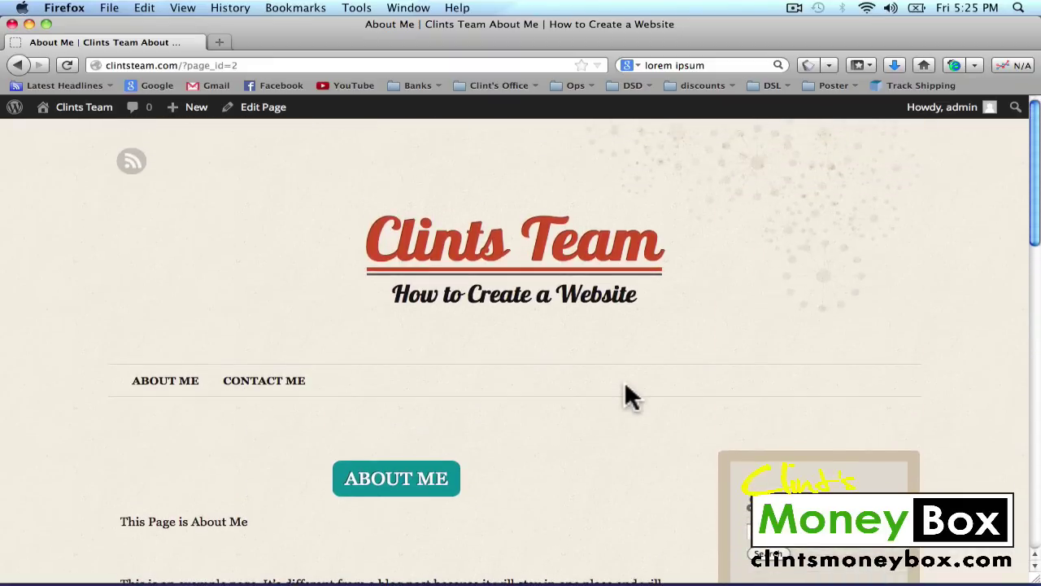
# Open the Contact Me page and scroll through it.
pyautogui.click(264, 382)
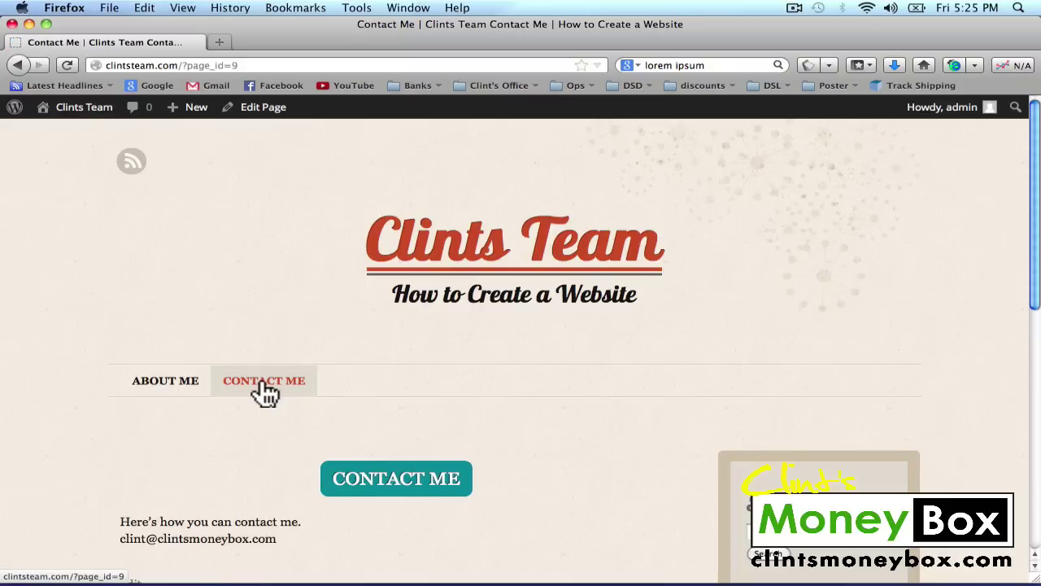
pyautogui.scroll(-5, 720, 358)
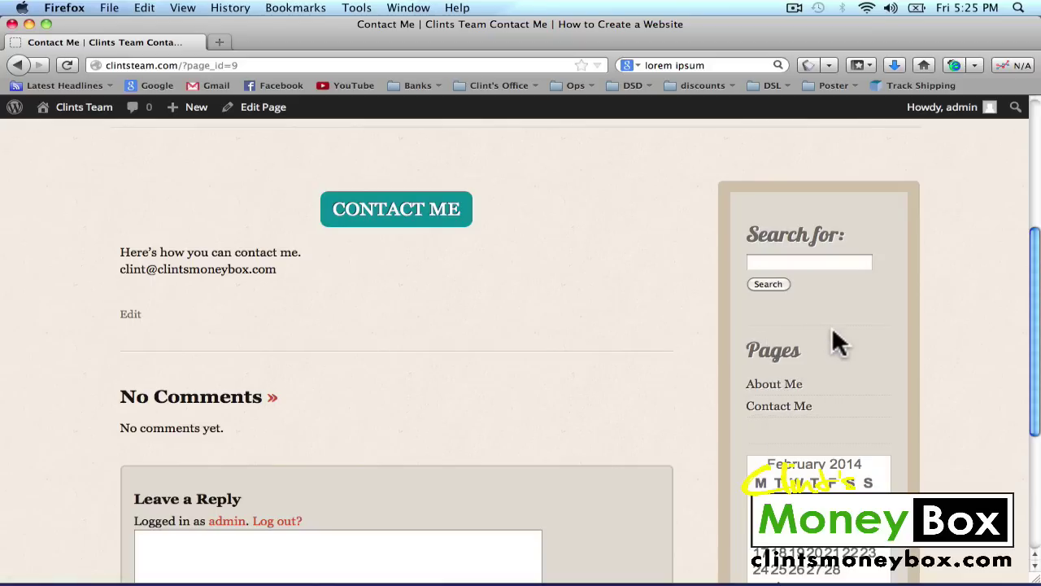
pyautogui.scroll(5, 831, 328)
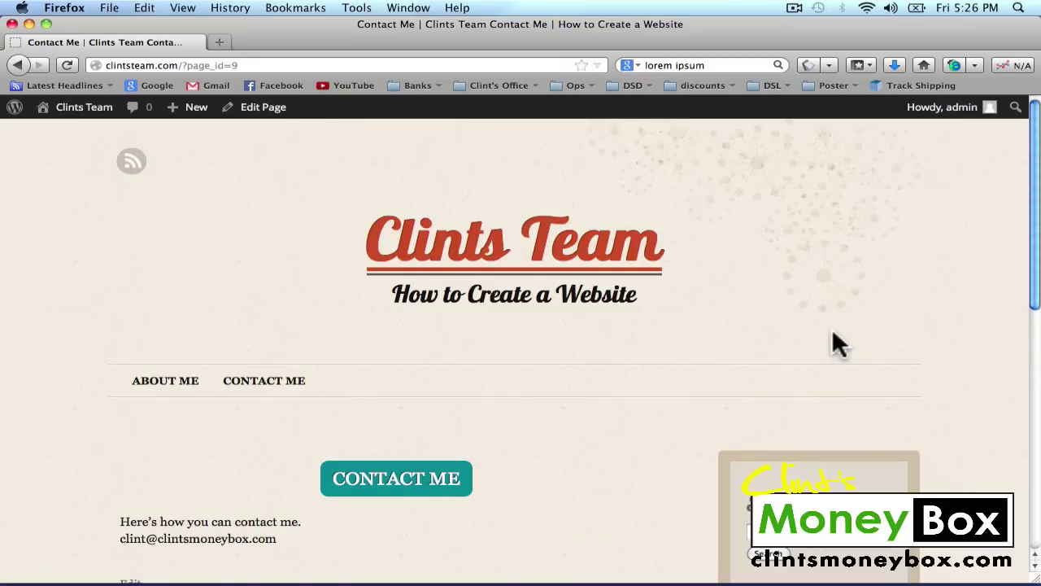
# In a new tab, search Google for 'free wordpress themes'.
pyautogui.click(221, 41)
pyautogui.click(139, 88)
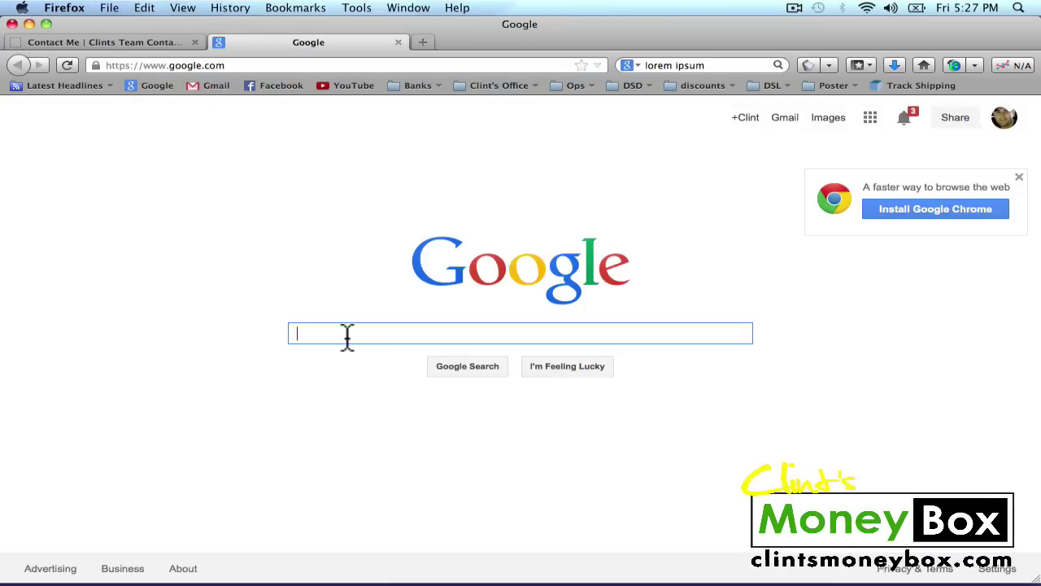
pyautogui.write('free word')
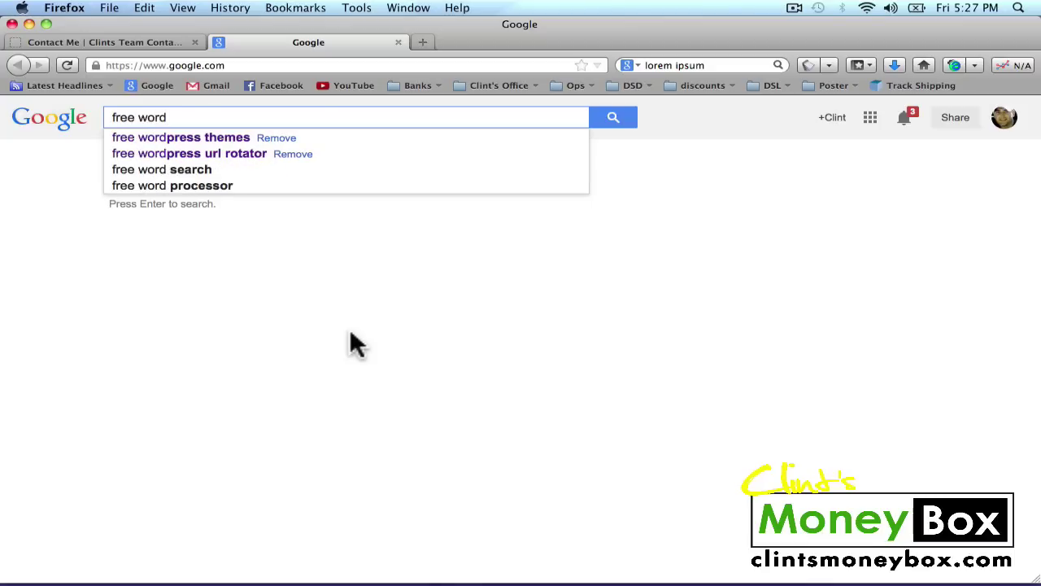
pyautogui.click(248, 138)
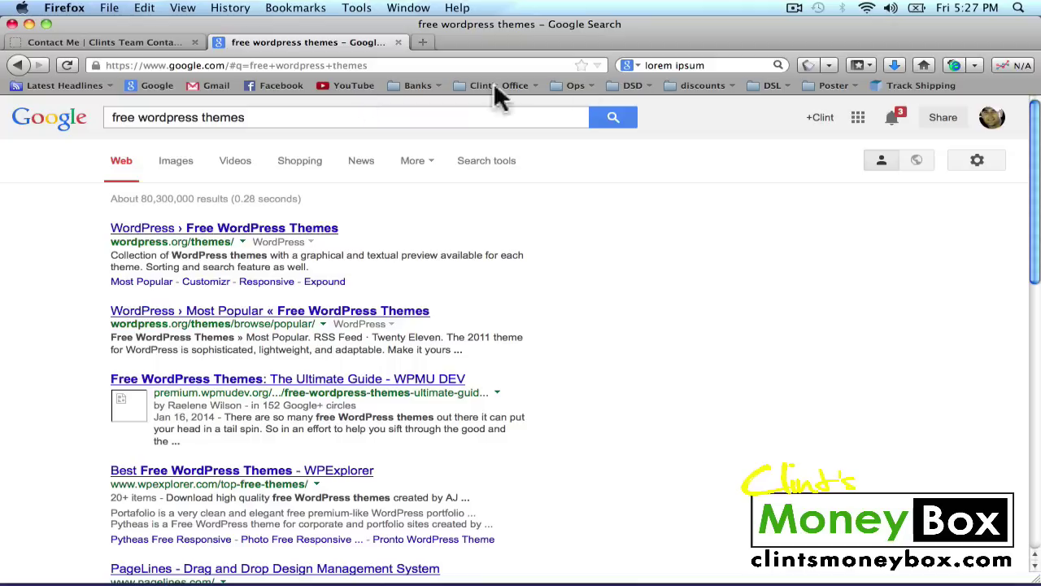
# Browse the image results and preview the Smashing Magazine WordPress theme image.
pyautogui.click(177, 163)
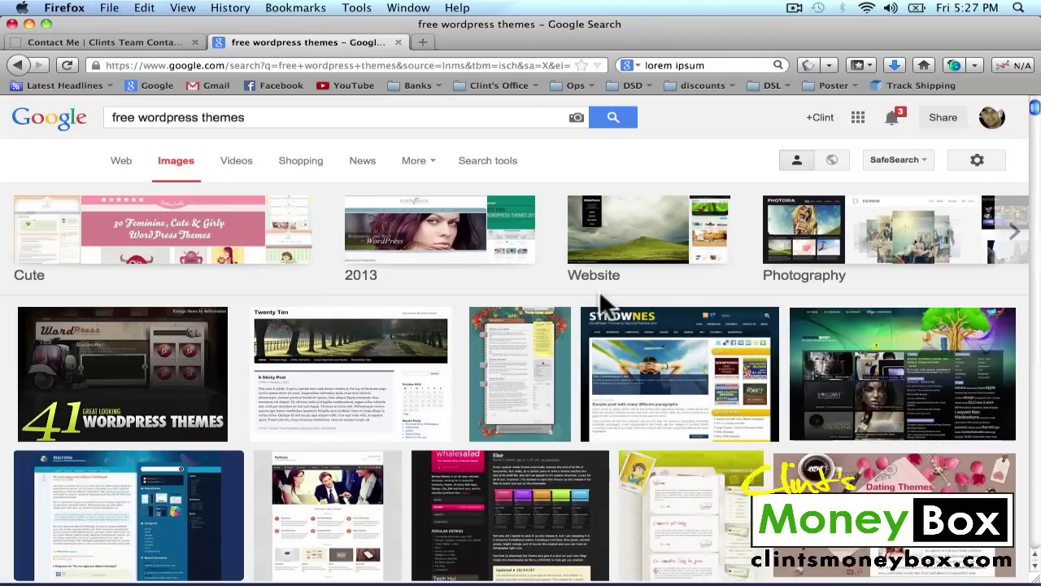
pyautogui.scroll(-10, 599, 289)
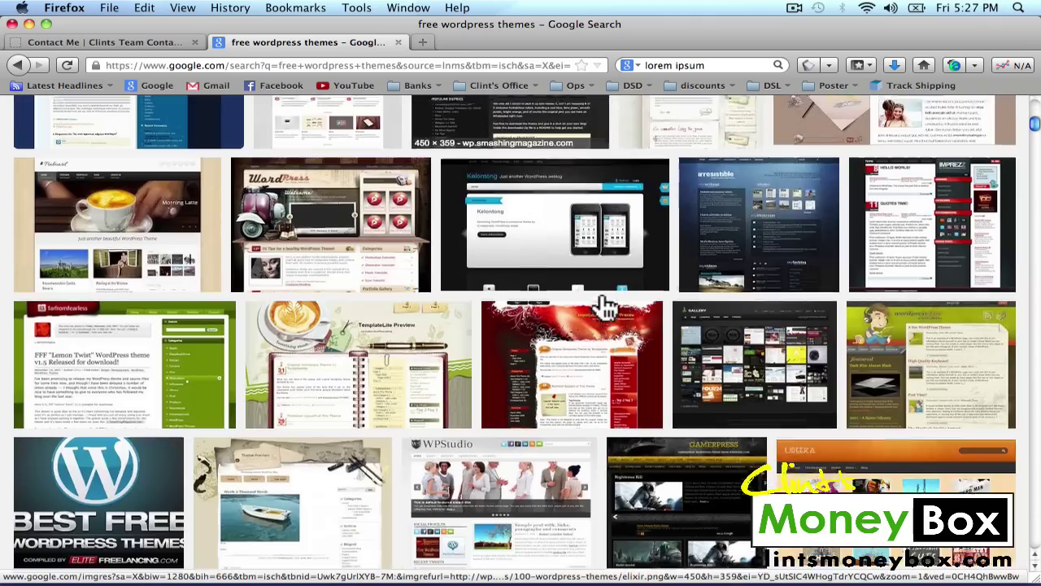
pyautogui.scroll(-15, 599, 290)
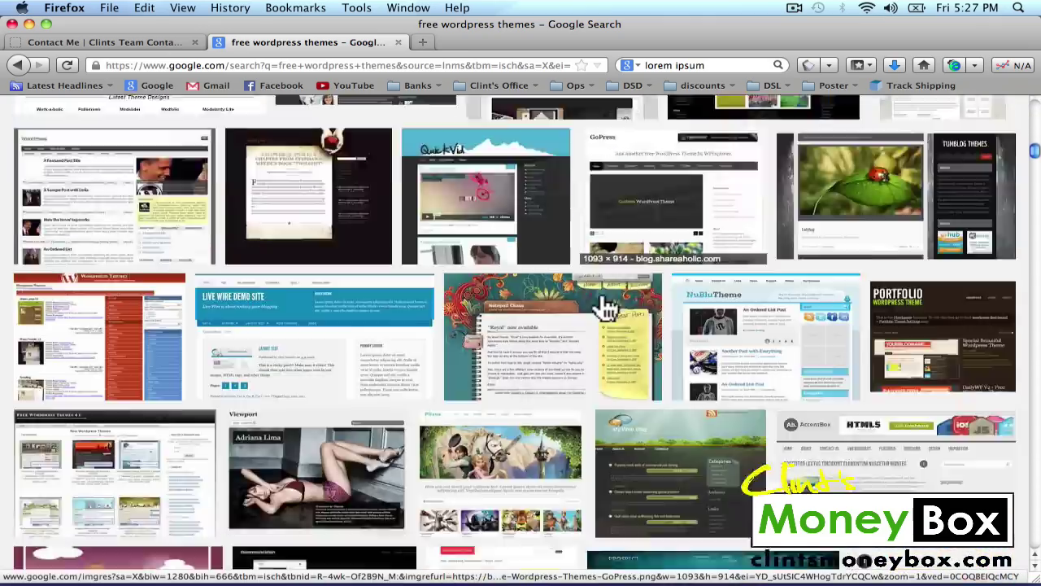
pyautogui.scroll(-15, 604, 308)
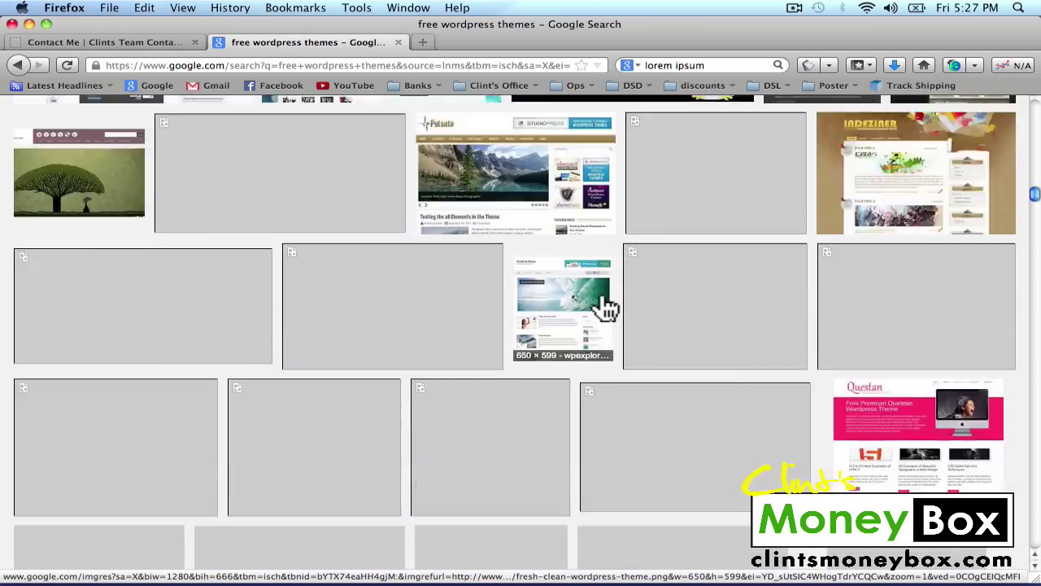
pyautogui.scroll(15, 604, 307)
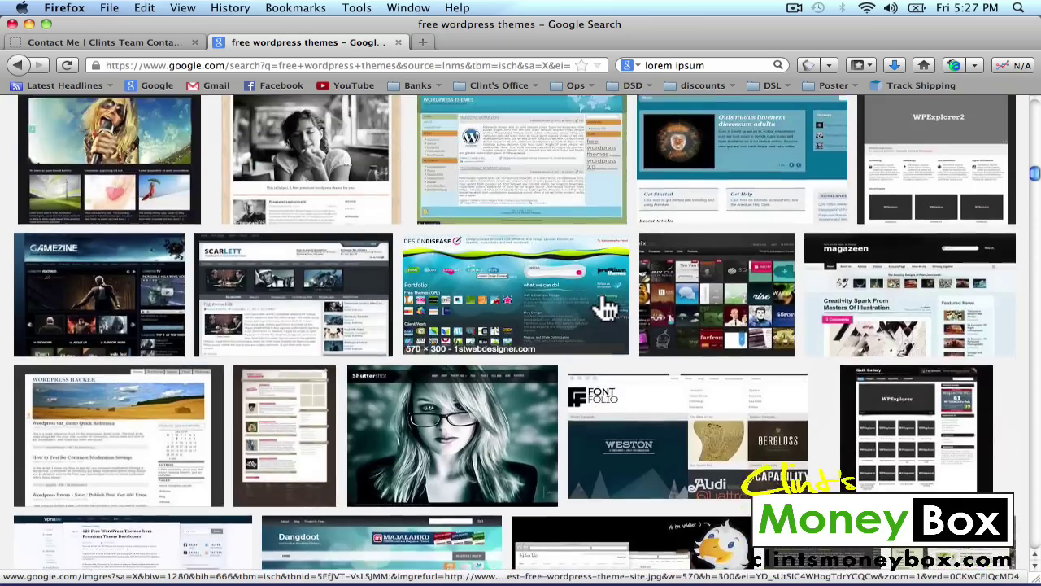
pyautogui.scroll(15, 604, 307)
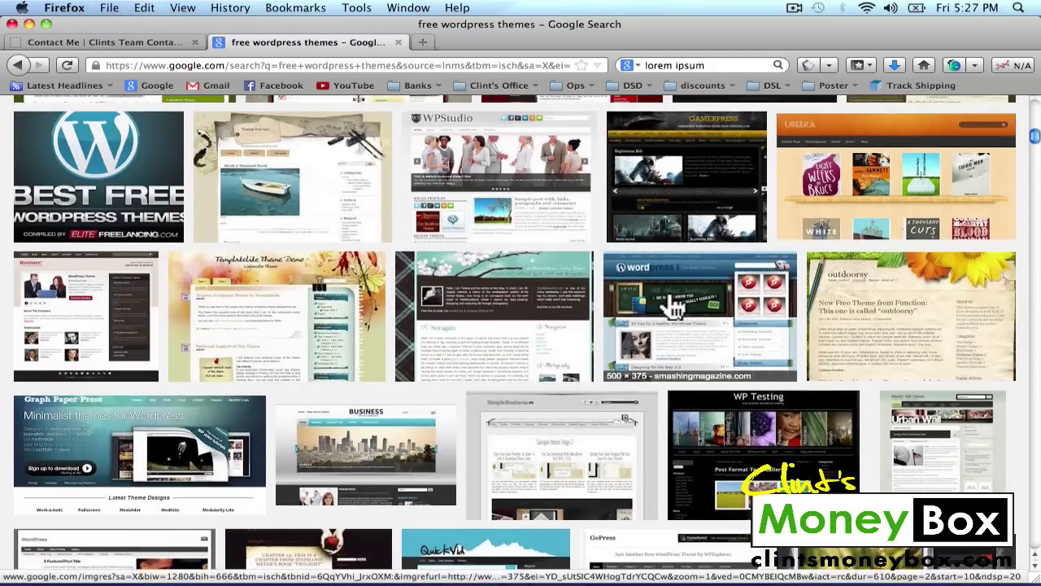
pyautogui.click(667, 302)
# Save blues-wordpress-theme.zip from Smashing Magazine's Vintage and Blues page, then return to Clints Team.
pyautogui.click(707, 324)
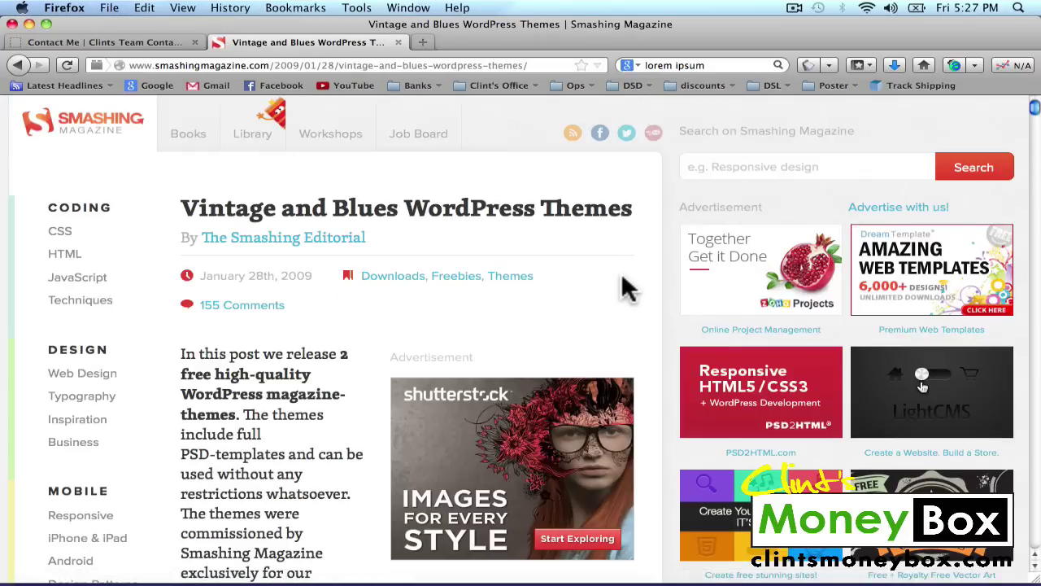
pyautogui.scroll(-10, 621, 275)
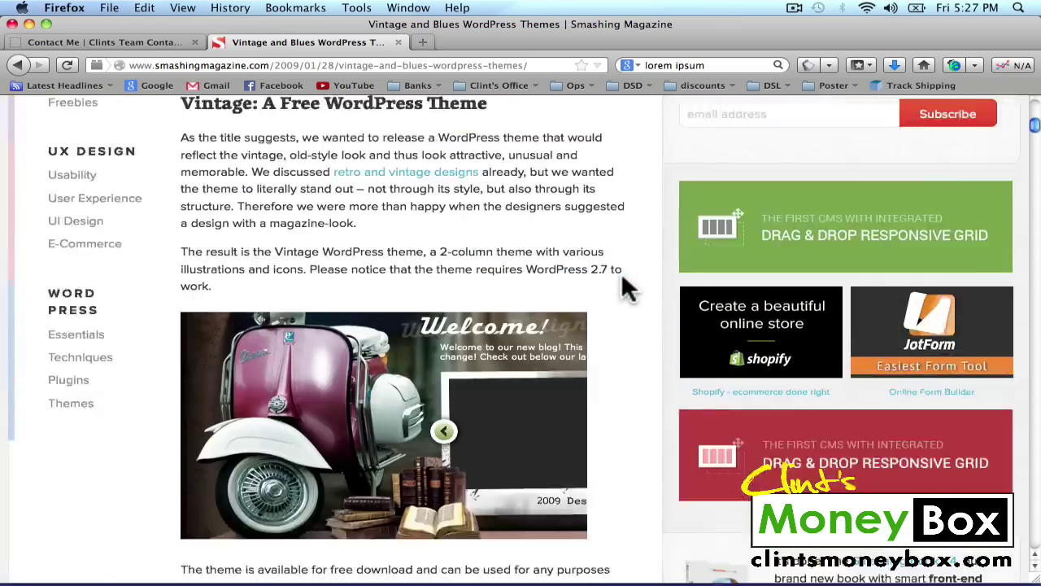
pyautogui.scroll(-12, 627, 287)
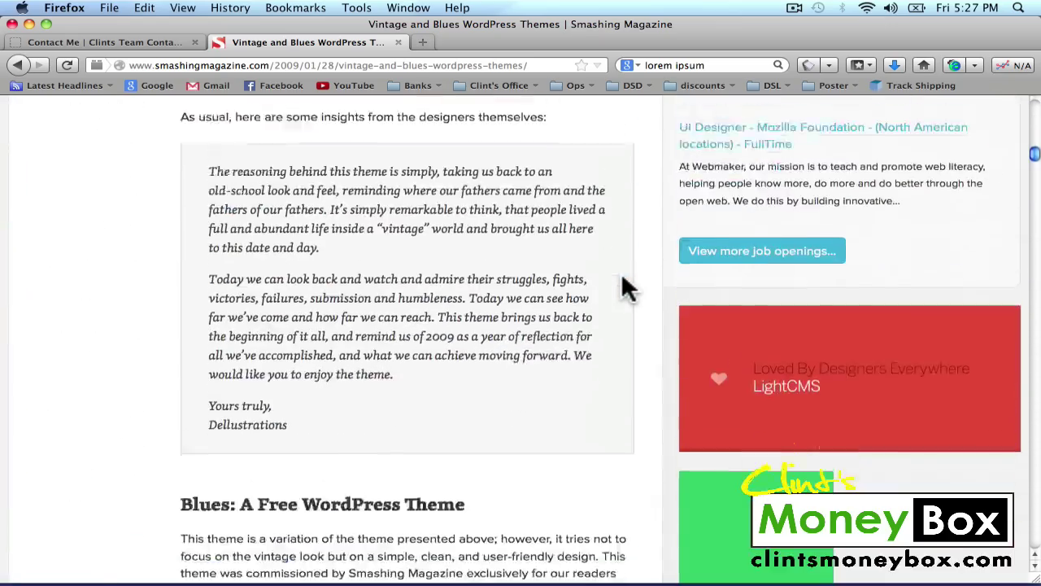
pyautogui.scroll(-12, 627, 288)
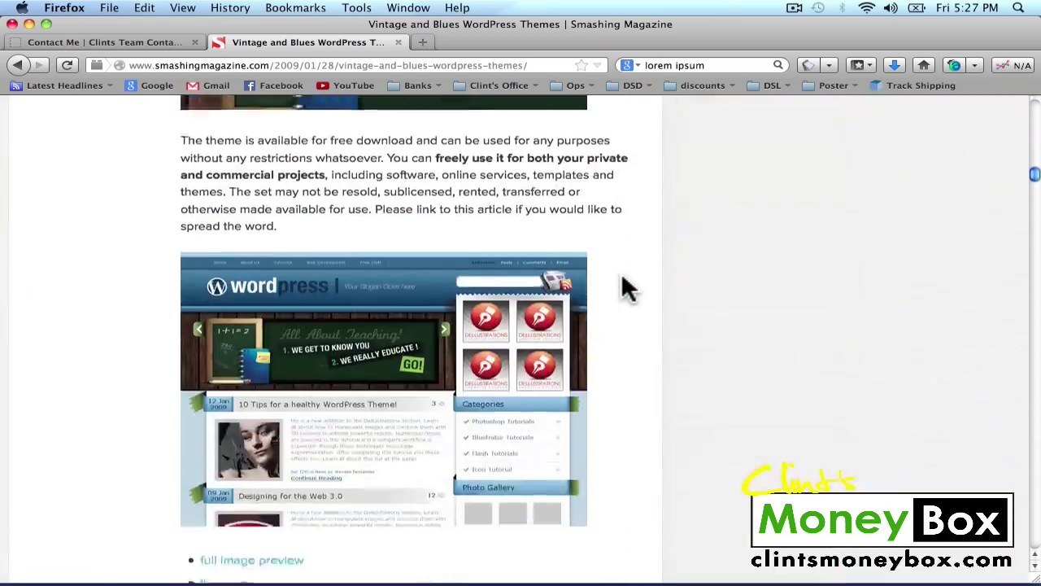
pyautogui.scroll(-2, 626, 288)
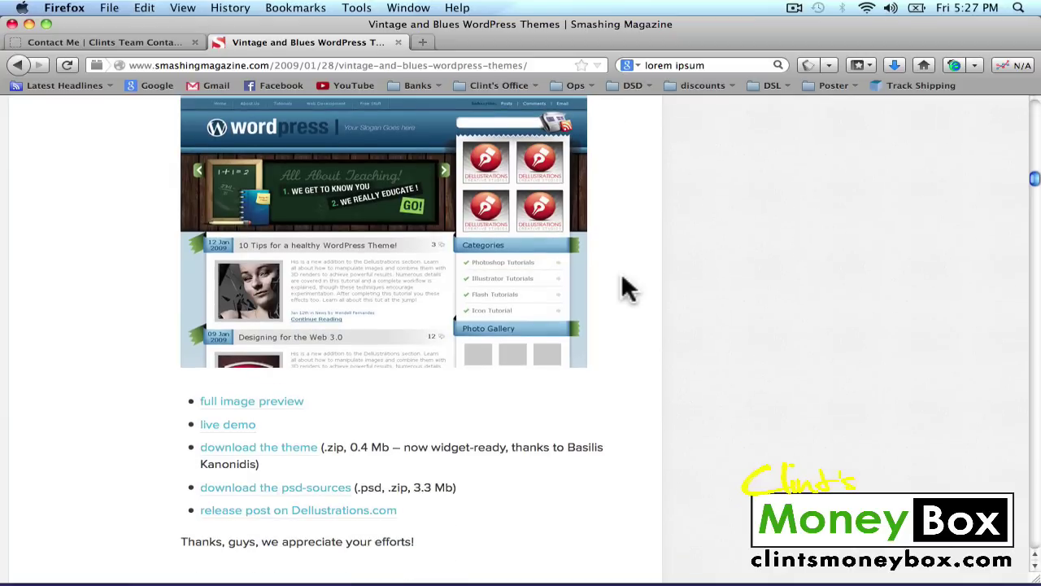
pyautogui.click(268, 453)
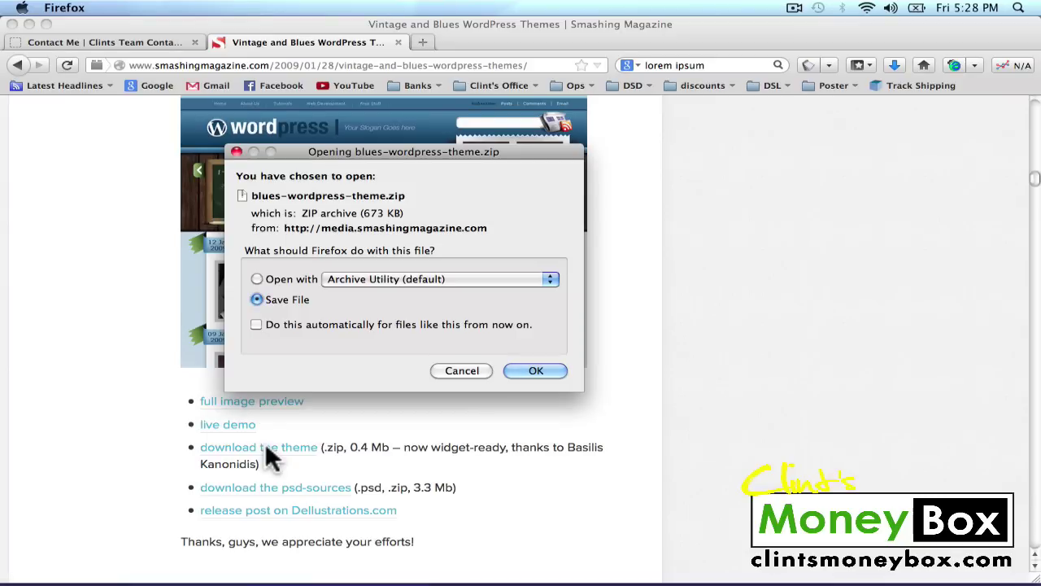
pyautogui.click(537, 371)
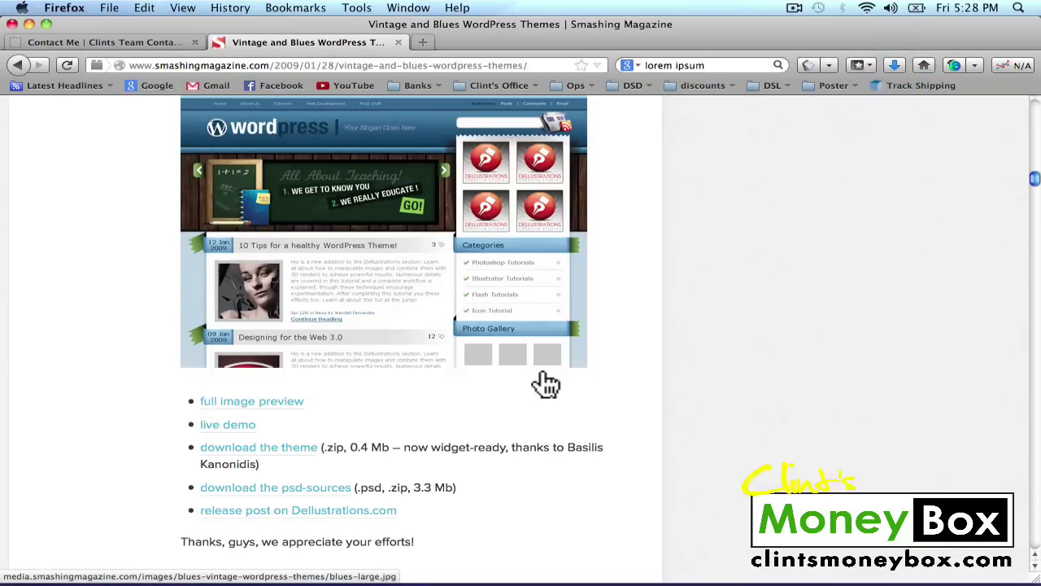
pyautogui.click(114, 44)
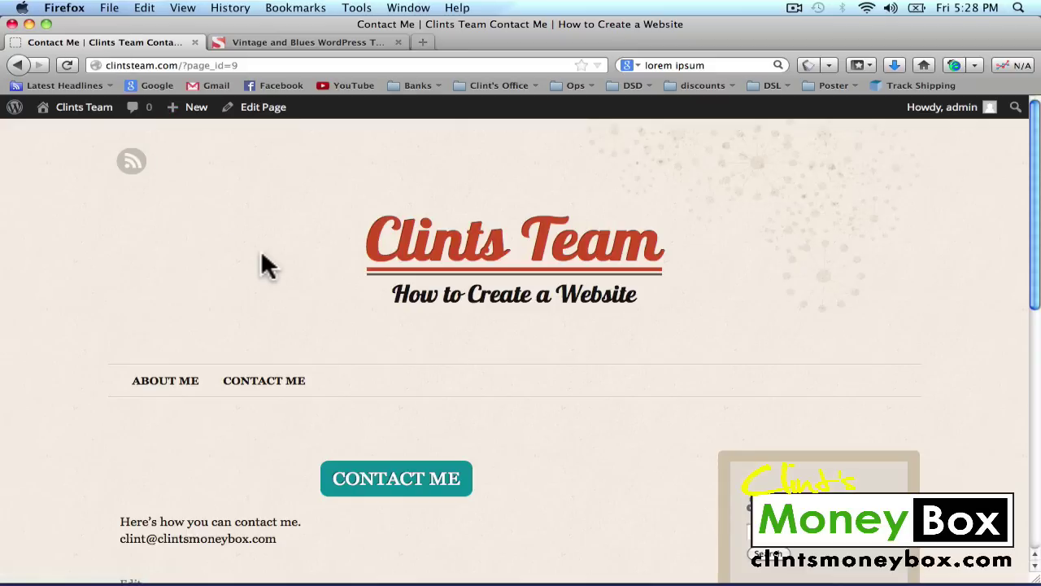
# Go from the Clints Team Dashboard through Appearance > Themes to Add New.
pyautogui.moveTo(82, 119)
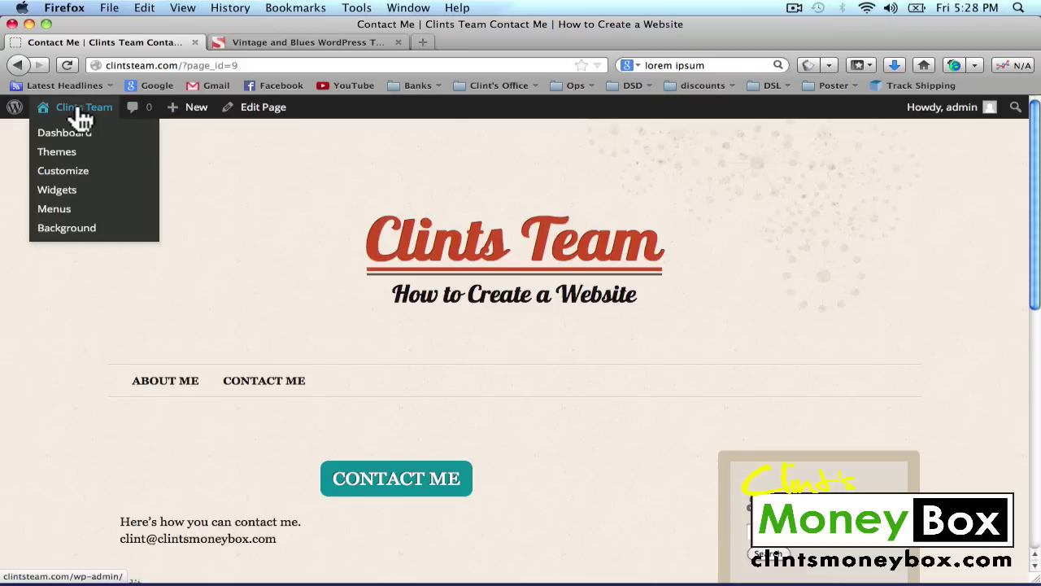
pyautogui.click(81, 120)
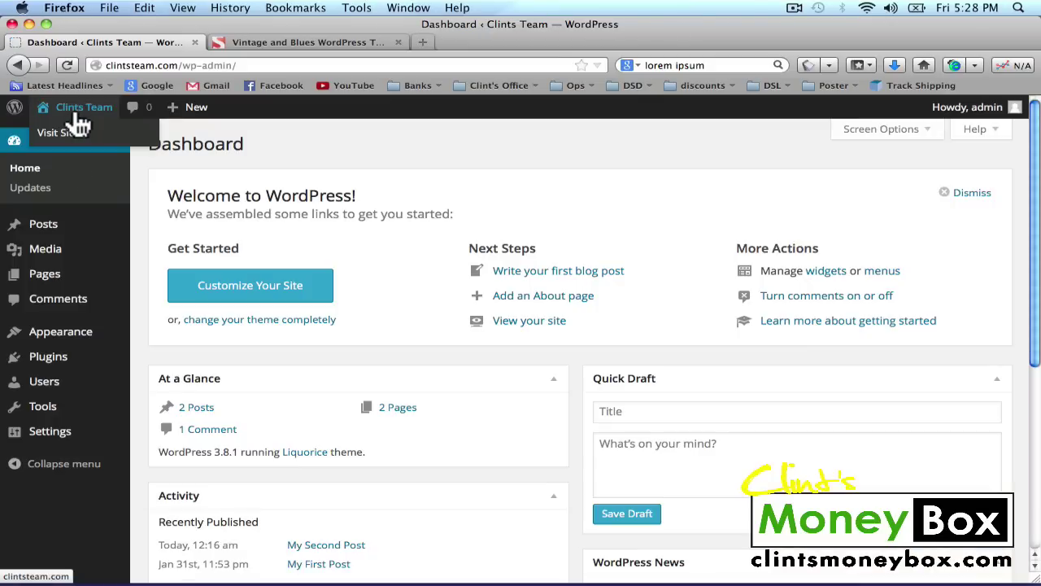
pyautogui.moveTo(73, 342)
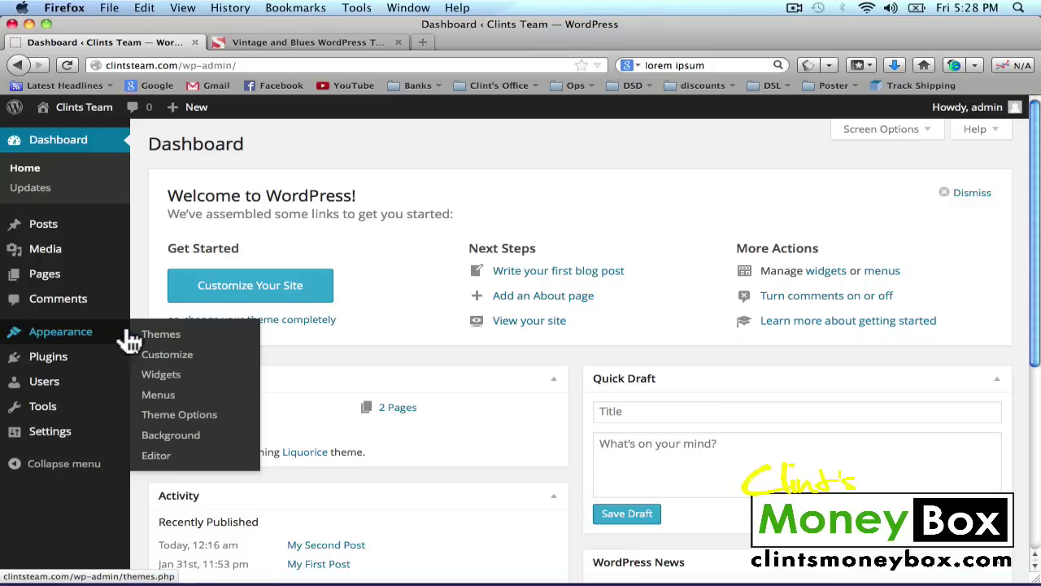
pyautogui.click(163, 333)
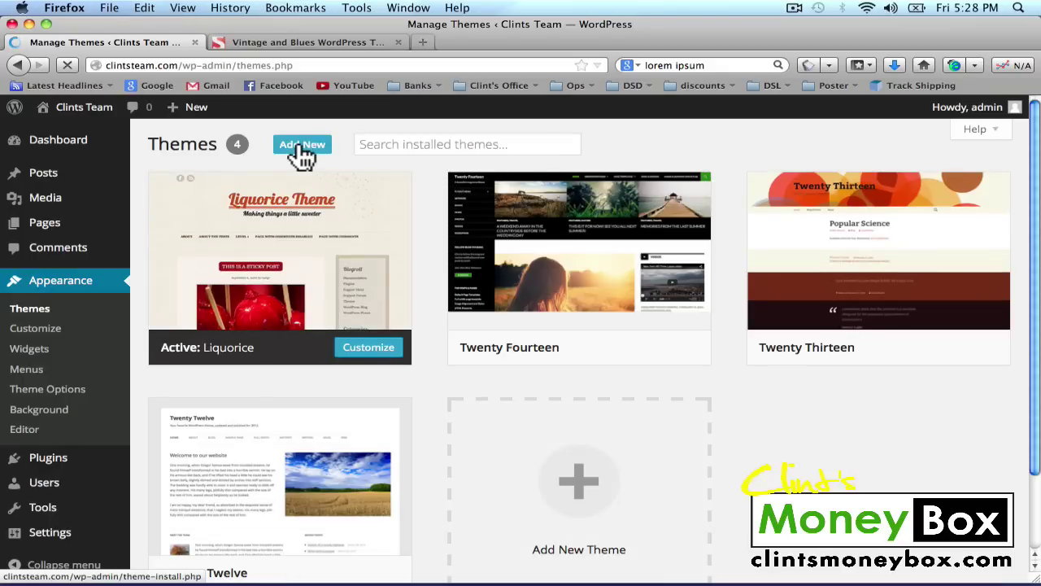
pyautogui.click(302, 151)
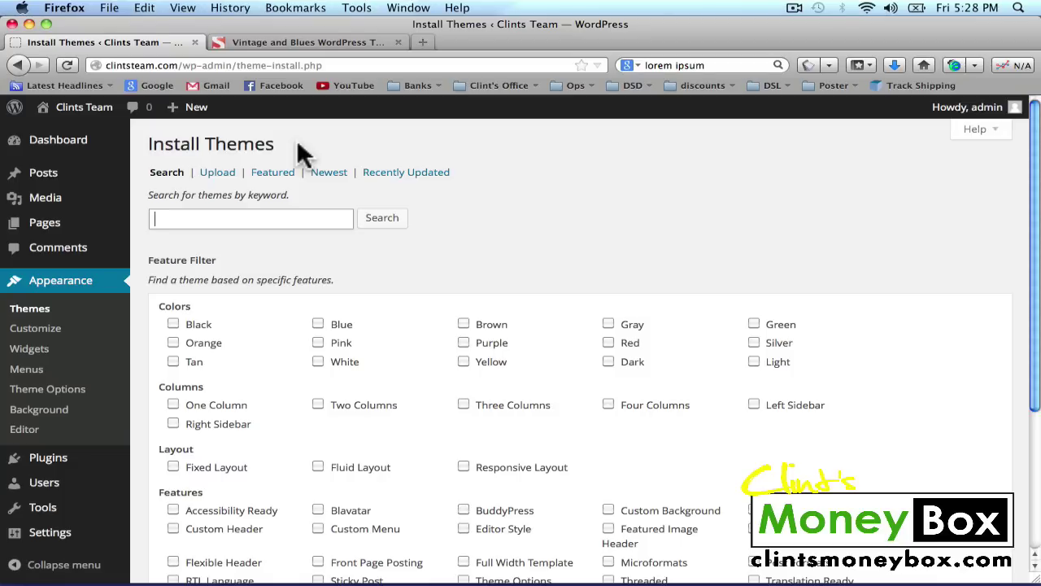
# Choose Primary-2.1(2).zip from the Desktop as the theme zip to upload.
pyautogui.click(221, 178)
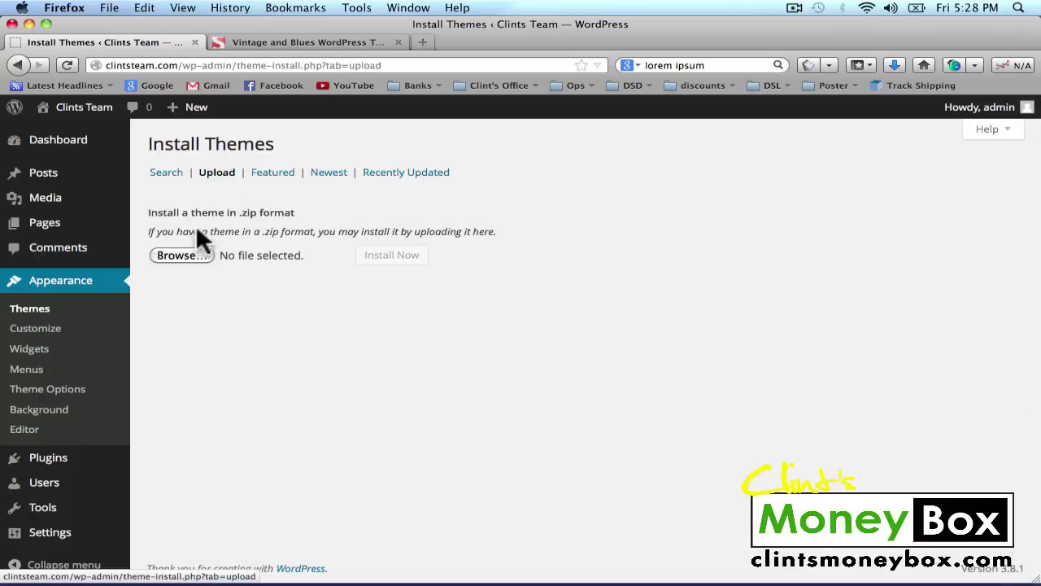
pyautogui.click(191, 253)
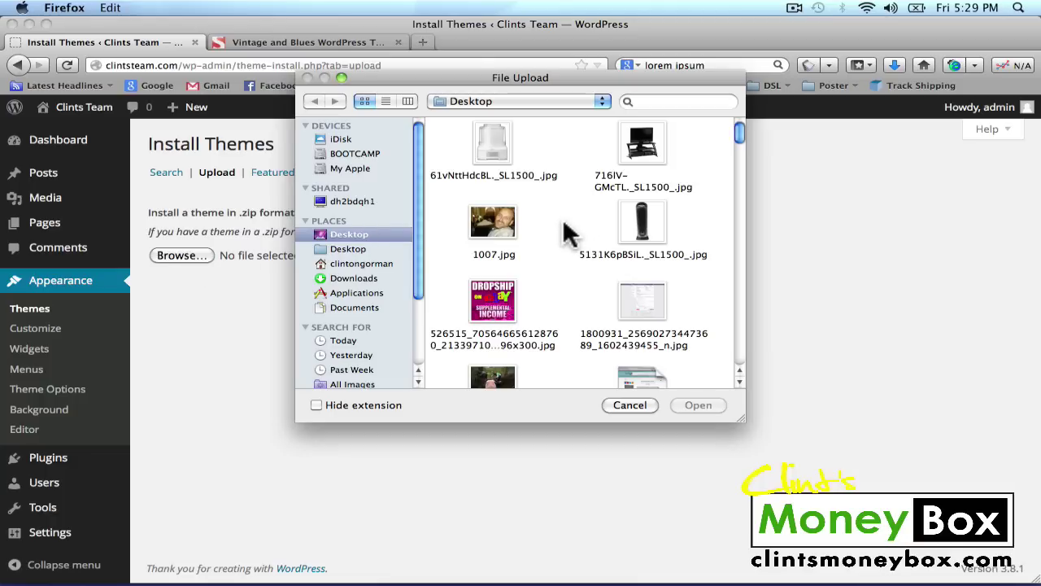
pyautogui.scroll(-6, 569, 234)
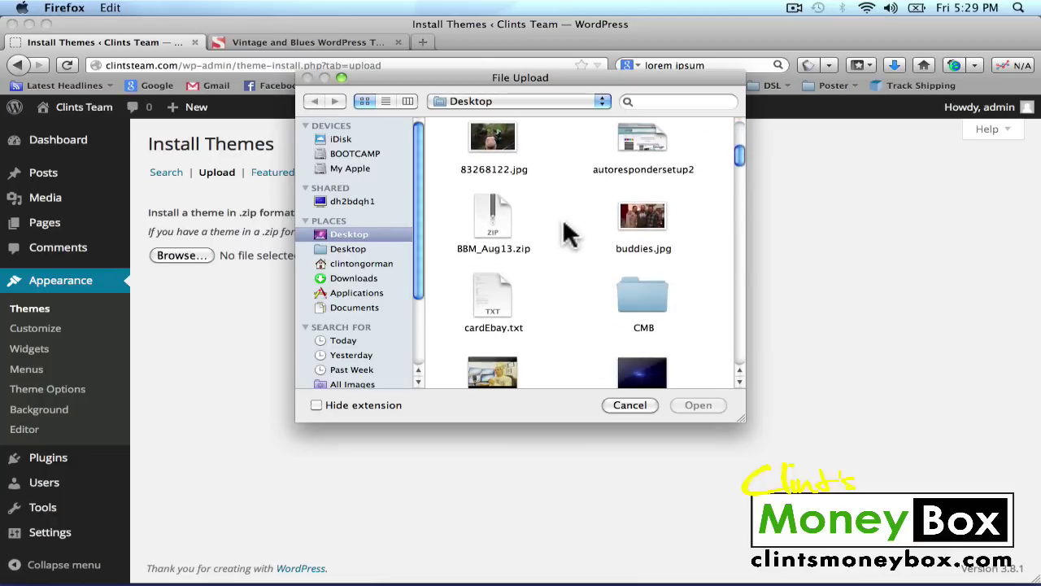
pyautogui.scroll(-10, 569, 234)
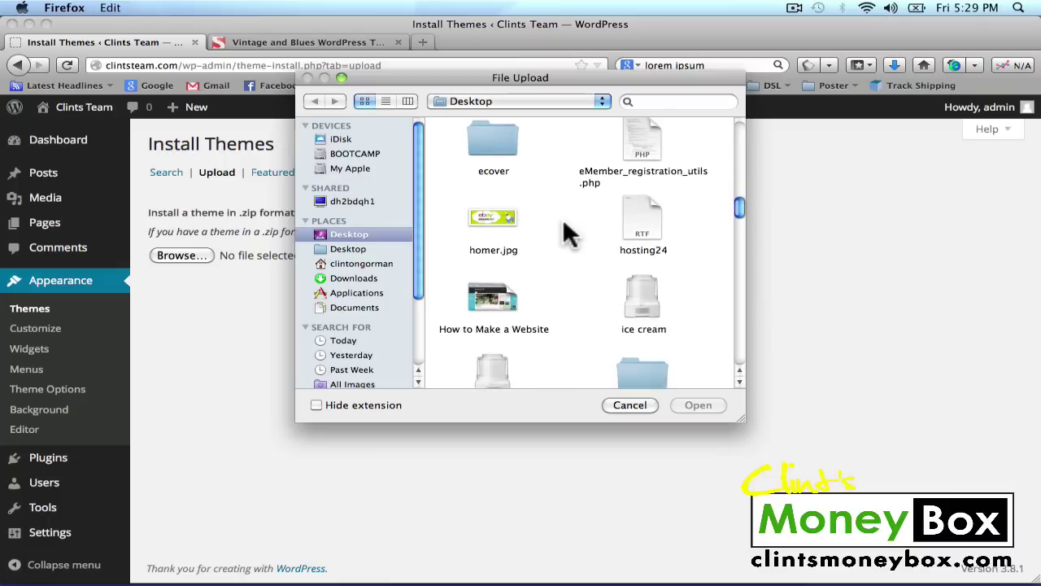
pyautogui.scroll(-10, 569, 234)
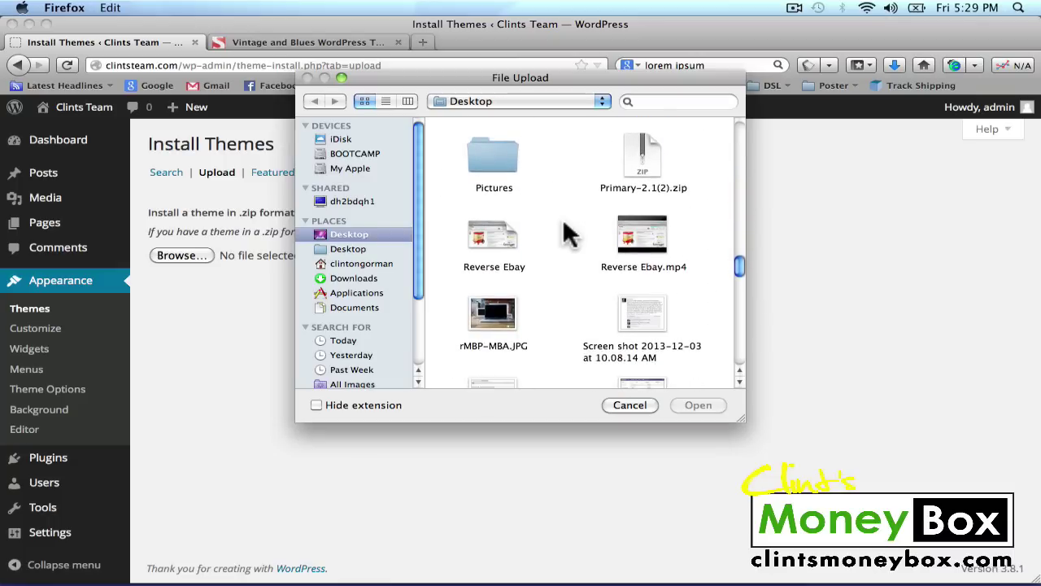
pyautogui.click(640, 160)
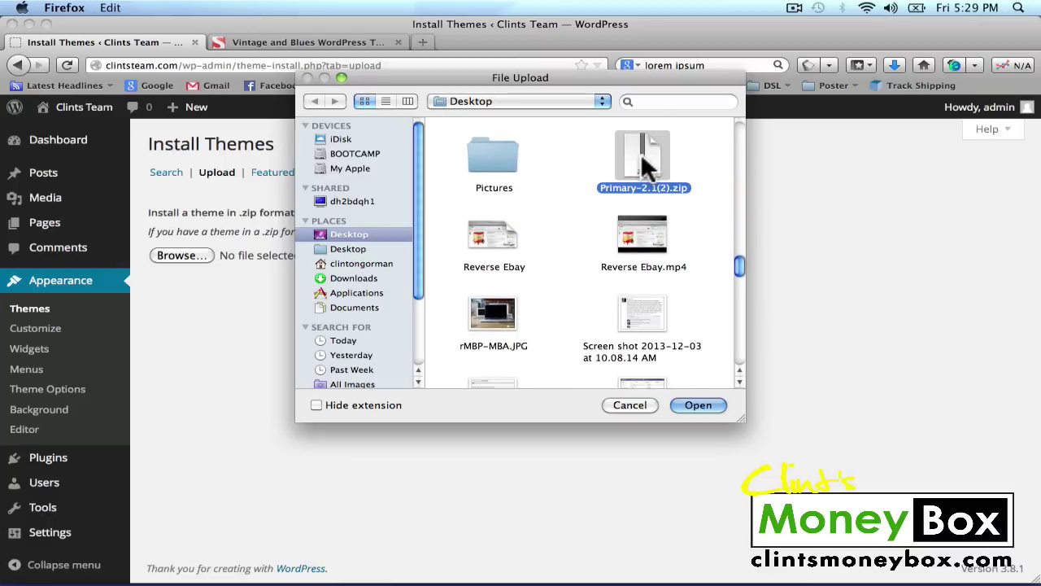
pyautogui.click(705, 405)
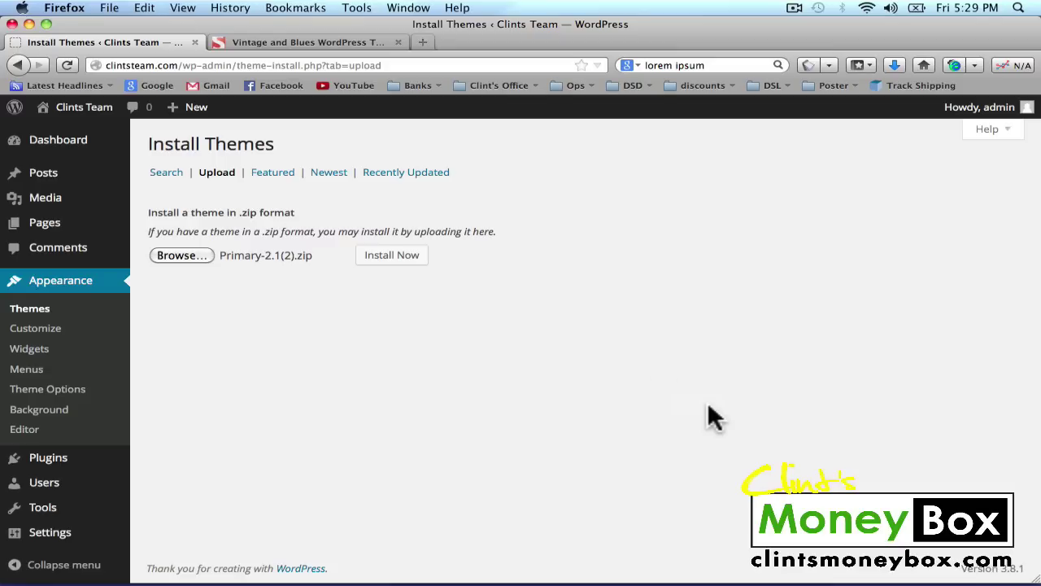
# Install and activate the Primary theme, then open the live Clints Team site.
pyautogui.click(394, 255)
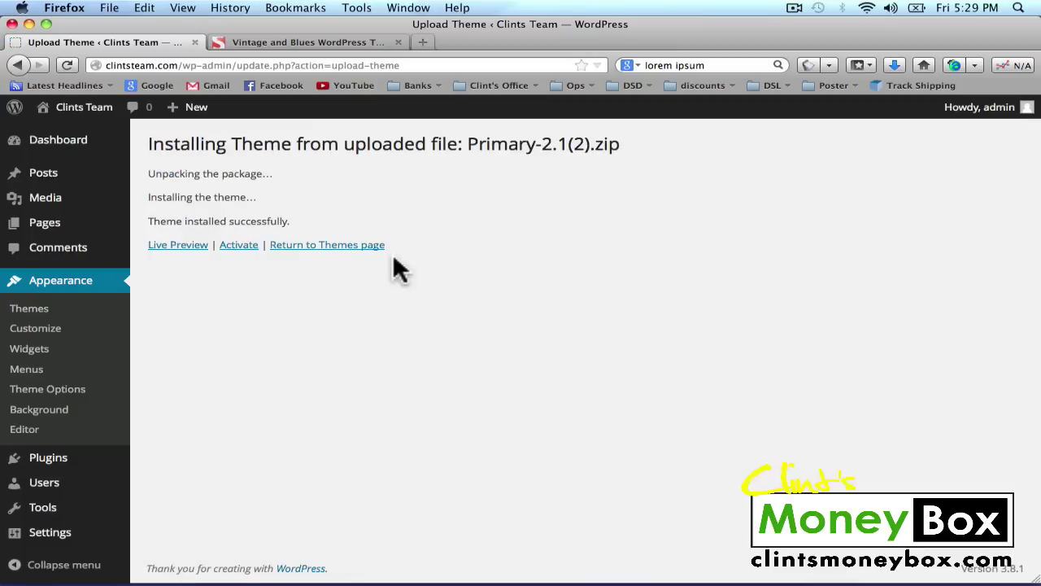
pyautogui.click(240, 247)
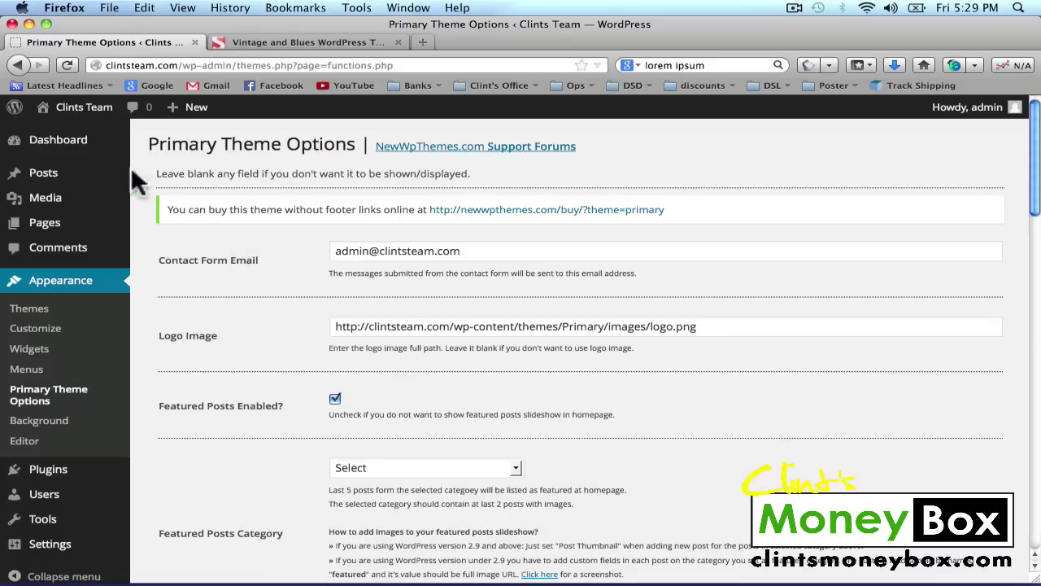
pyautogui.click(95, 114)
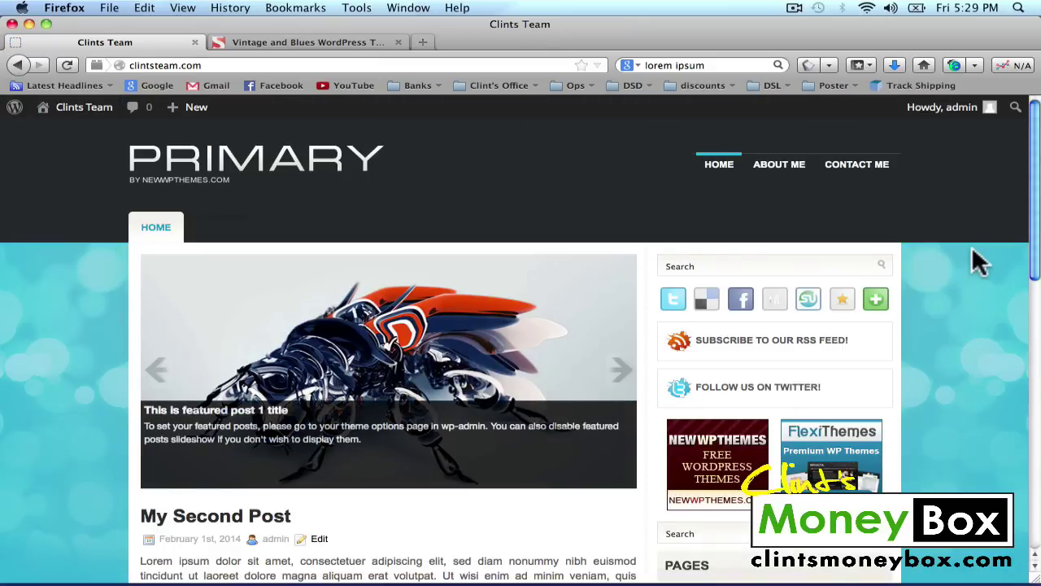
pyautogui.scroll(-10, 972, 250)
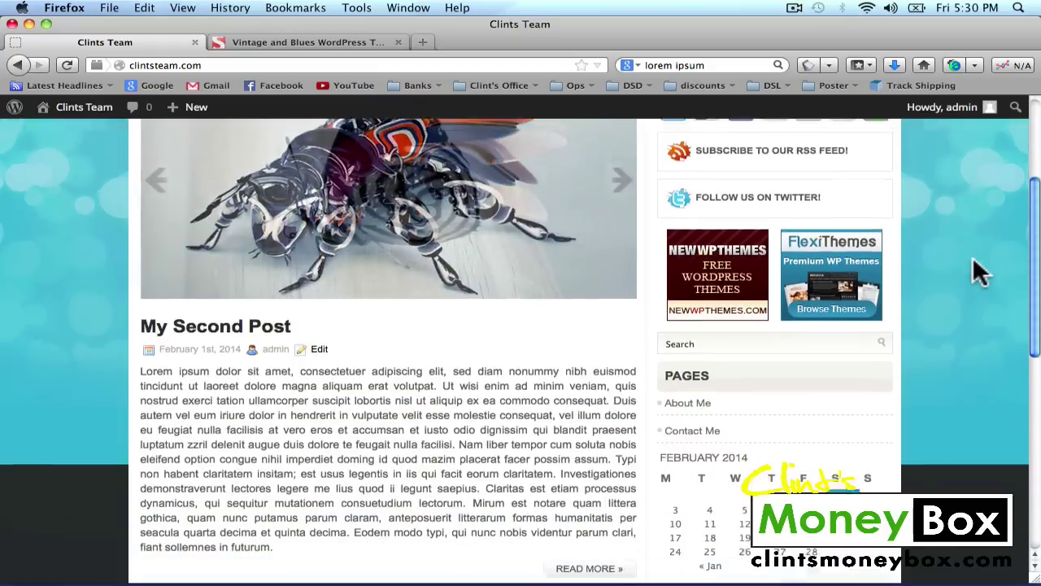
pyautogui.scroll(-6, 973, 257)
pyautogui.scroll(15, 973, 257)
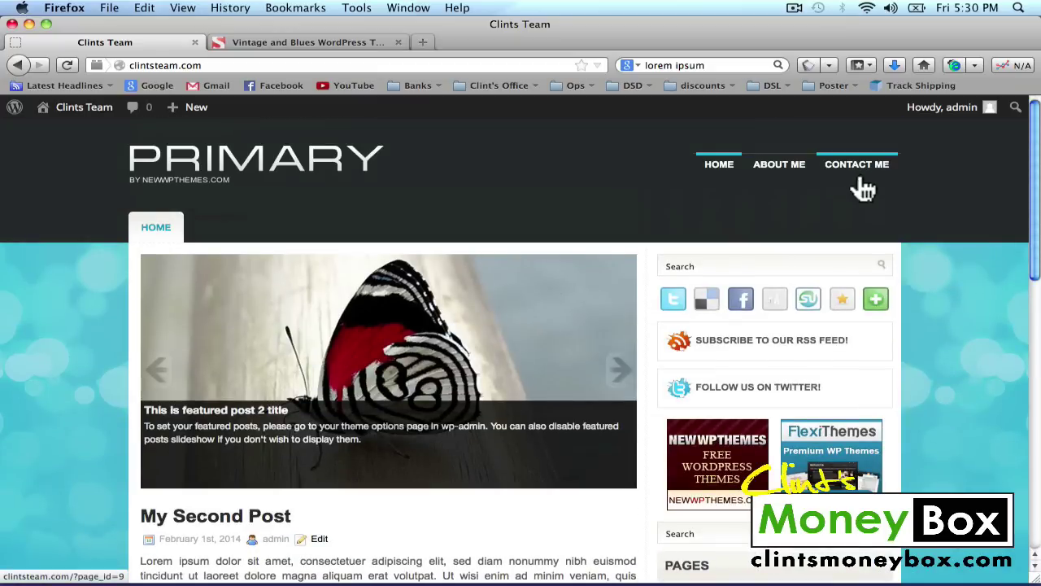
pyautogui.scroll(-3, 932, 313)
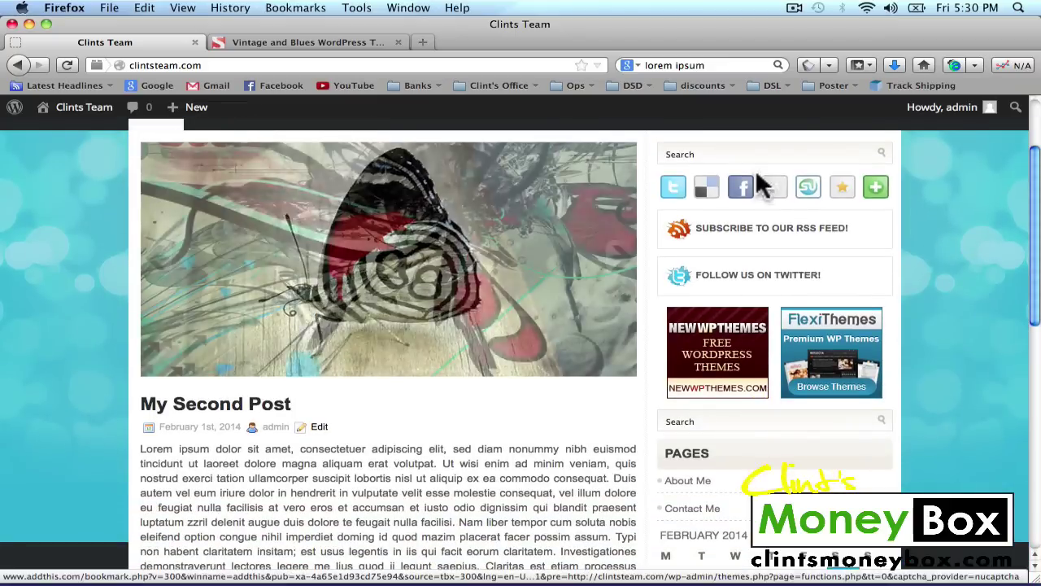
pyautogui.scroll(-7, 946, 262)
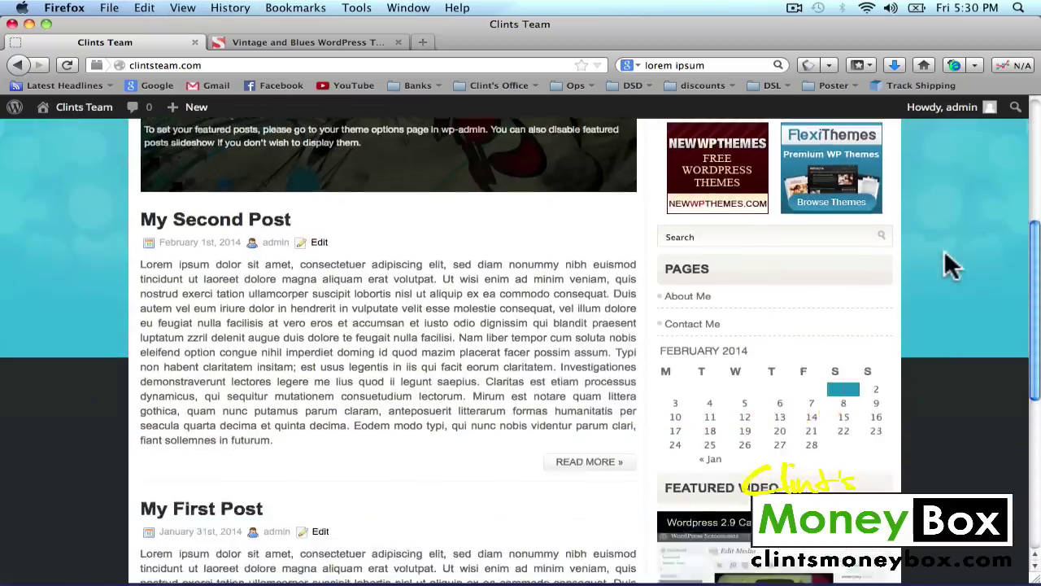
pyautogui.scroll(2, 948, 264)
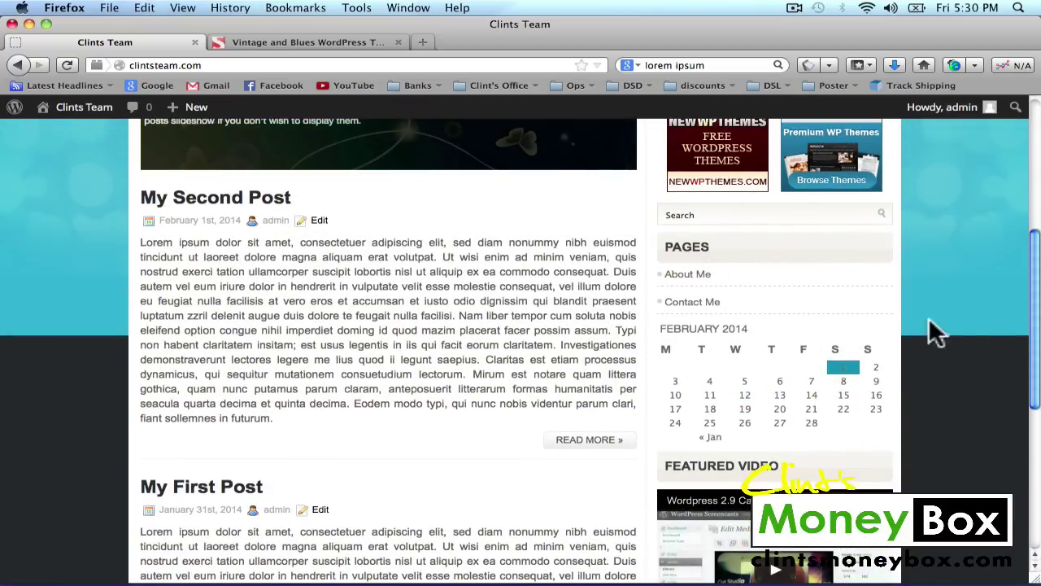
pyautogui.scroll(-3, 954, 311)
pyautogui.scroll(-2, 954, 311)
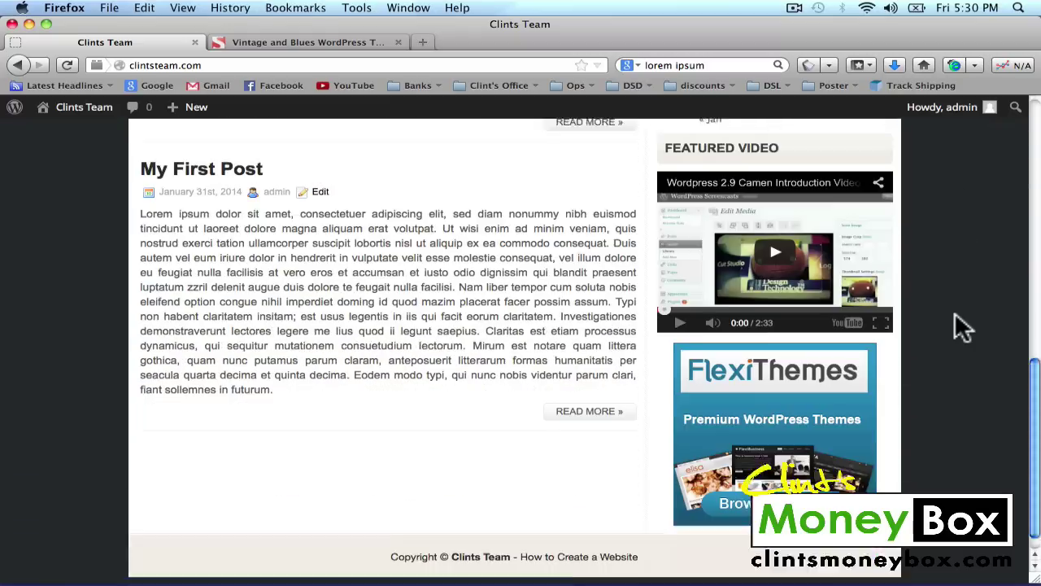
pyautogui.scroll(5, 954, 311)
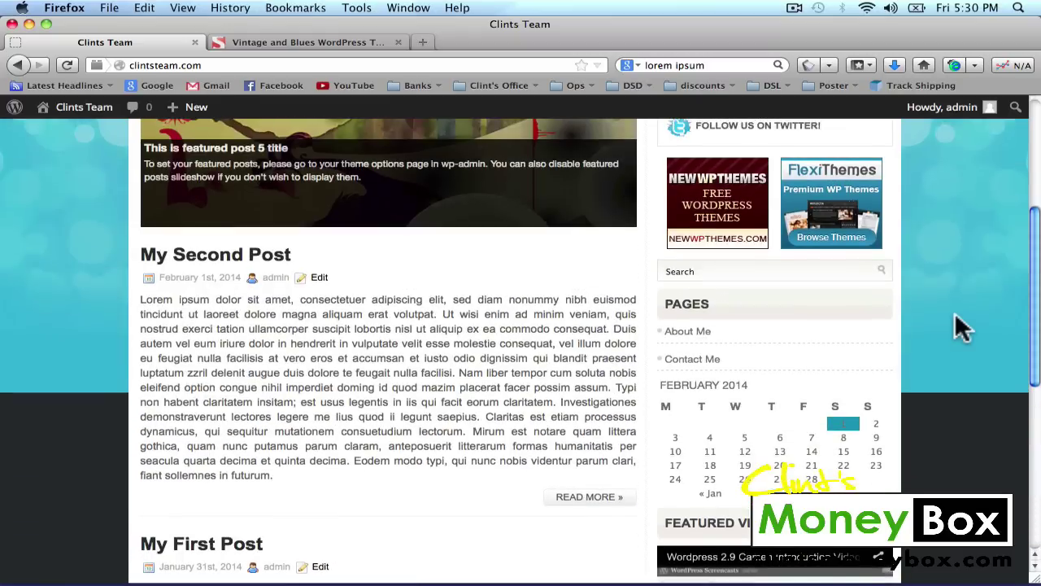
pyautogui.scroll(3, 954, 312)
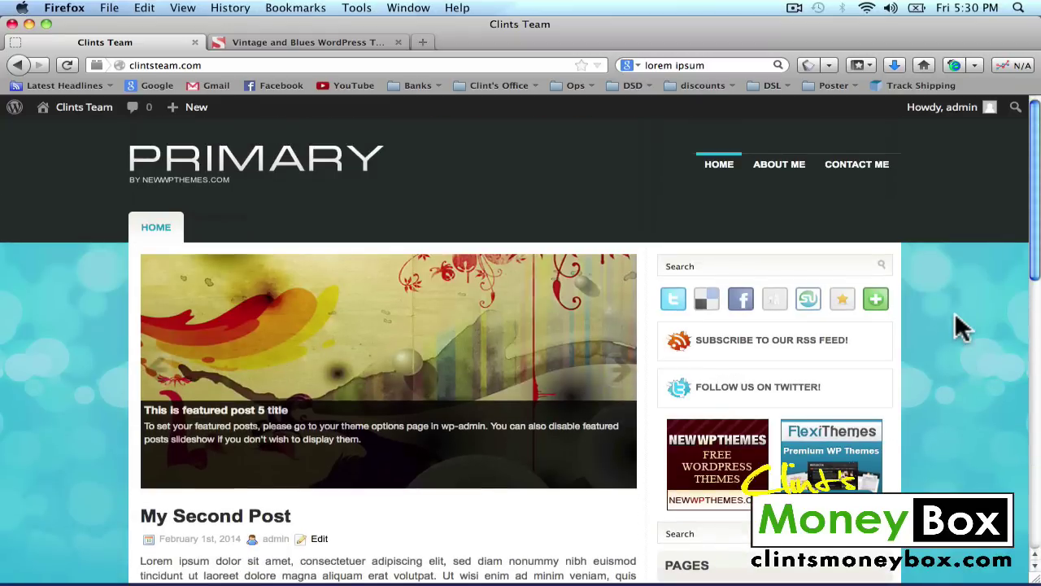